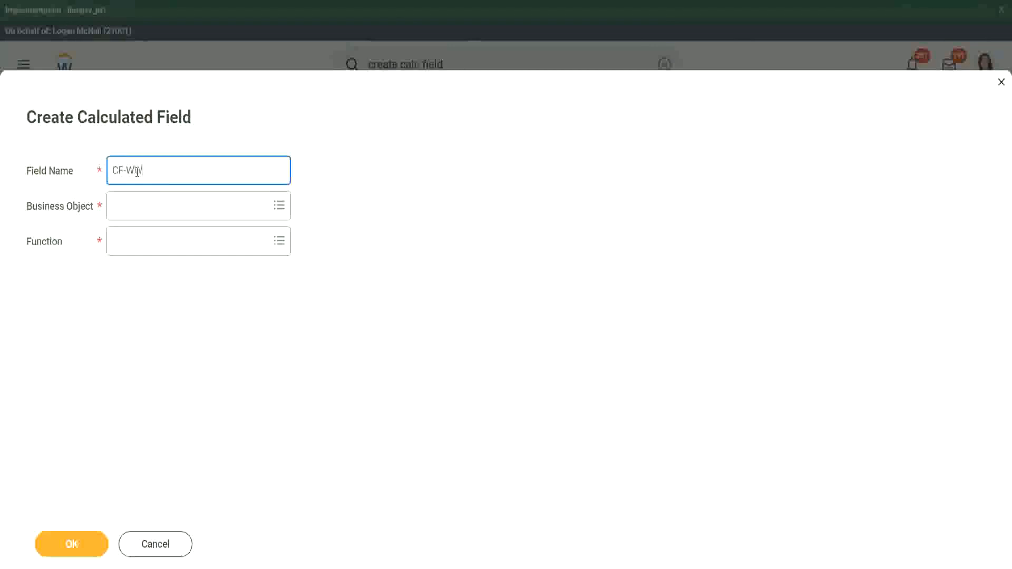
# Step: Name the calculated field CF-WW-TF-Dependent Relationship is Child
pyautogui.write('-')
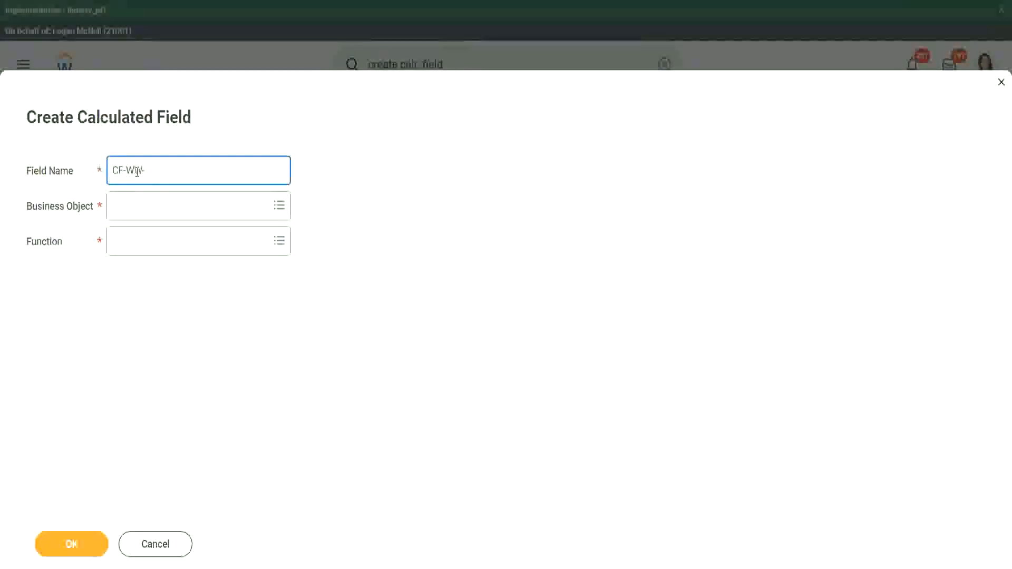
pyautogui.write('TF')
pyautogui.write('Relationship is child')
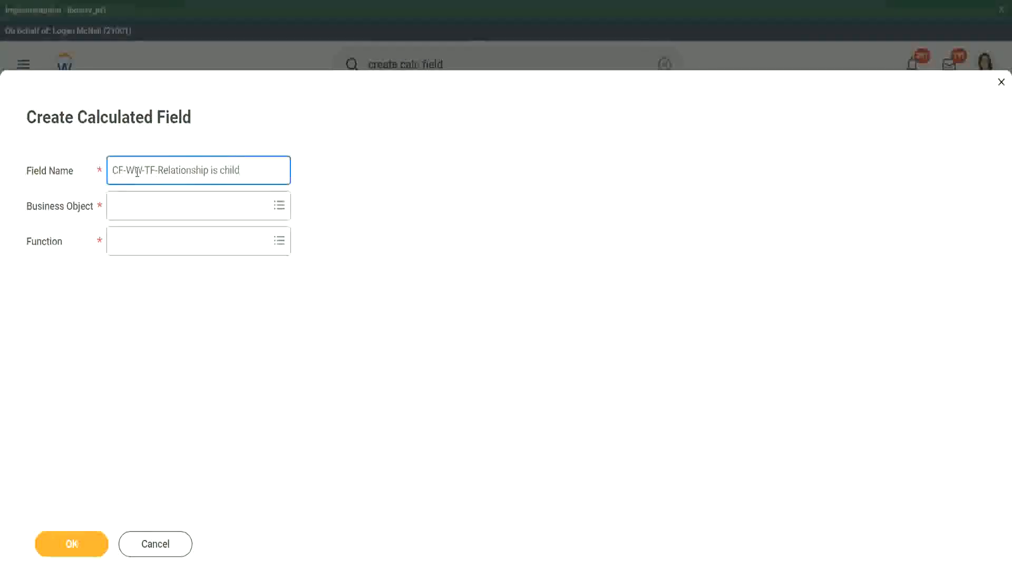
pyautogui.press('Left')
pyautogui.press('Left')
pyautogui.press('Left')
pyautogui.press('Left')
pyautogui.hotkey('shift', 'Right')
pyautogui.write('CF-WW-TF-Depende')
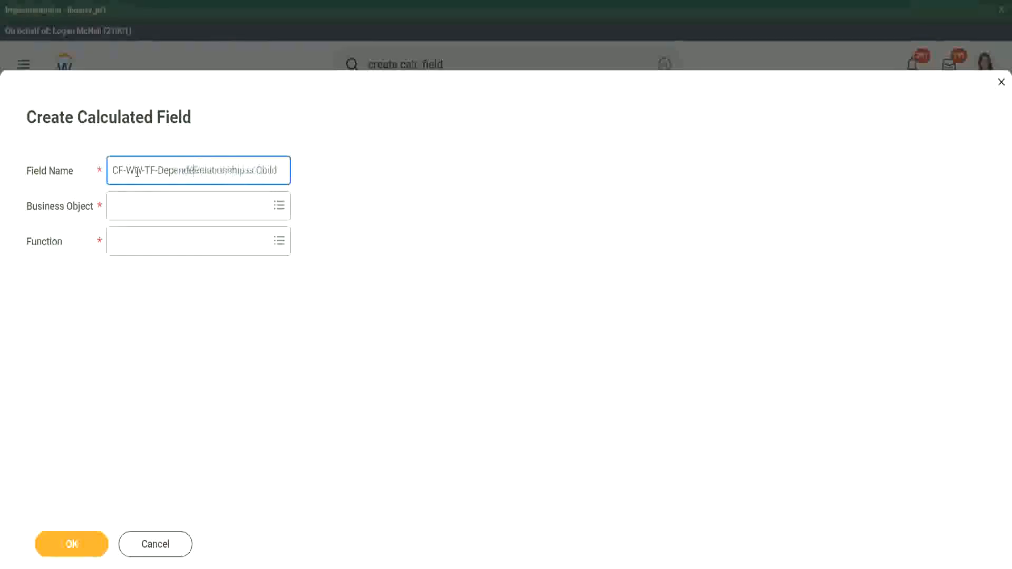
pyautogui.write('nt Relationship is Chil')
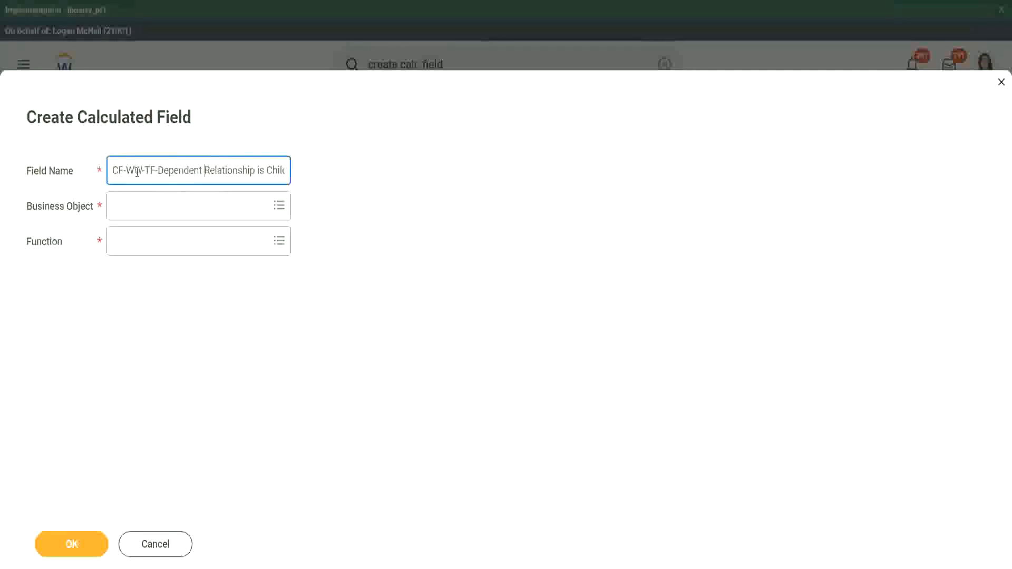
# Step: Set the business object to Dependent and the function to True/False Condition, and continue to the field's definition
pyautogui.press('Tab')
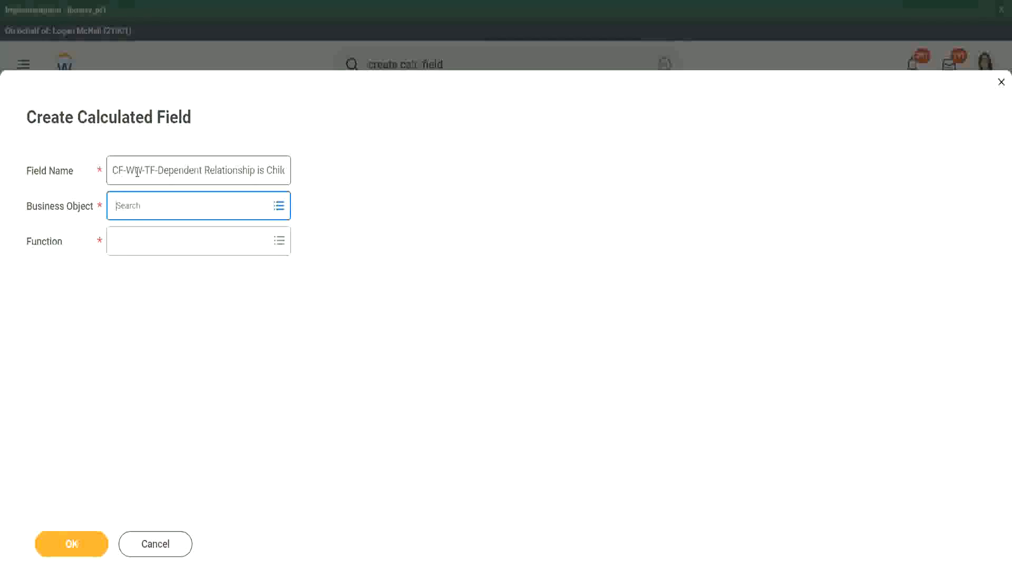
pyautogui.write('depedne')
pyautogui.press('Return')
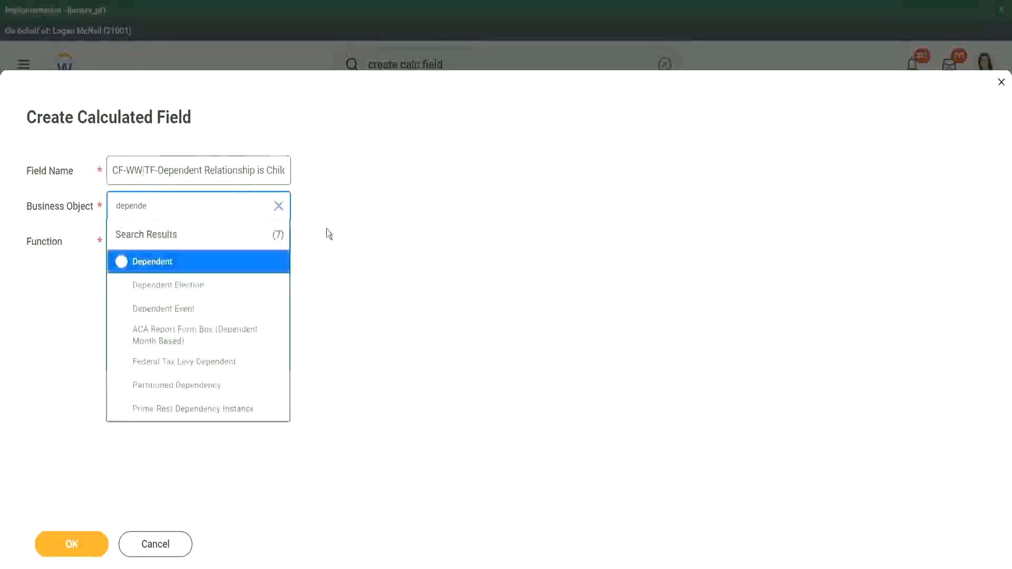
pyautogui.click(174, 269)
pyautogui.click(147, 240)
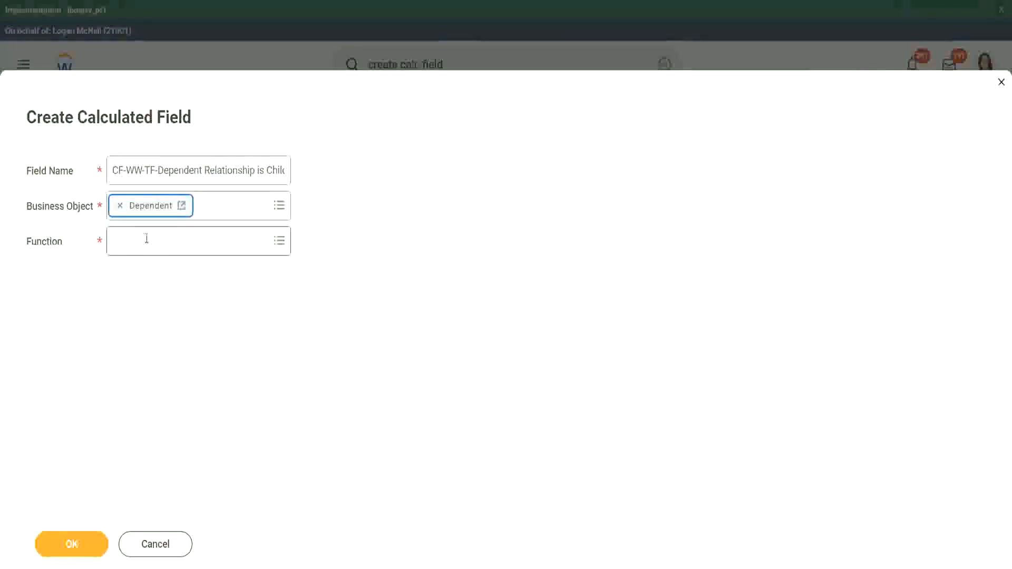
pyautogui.write('true')
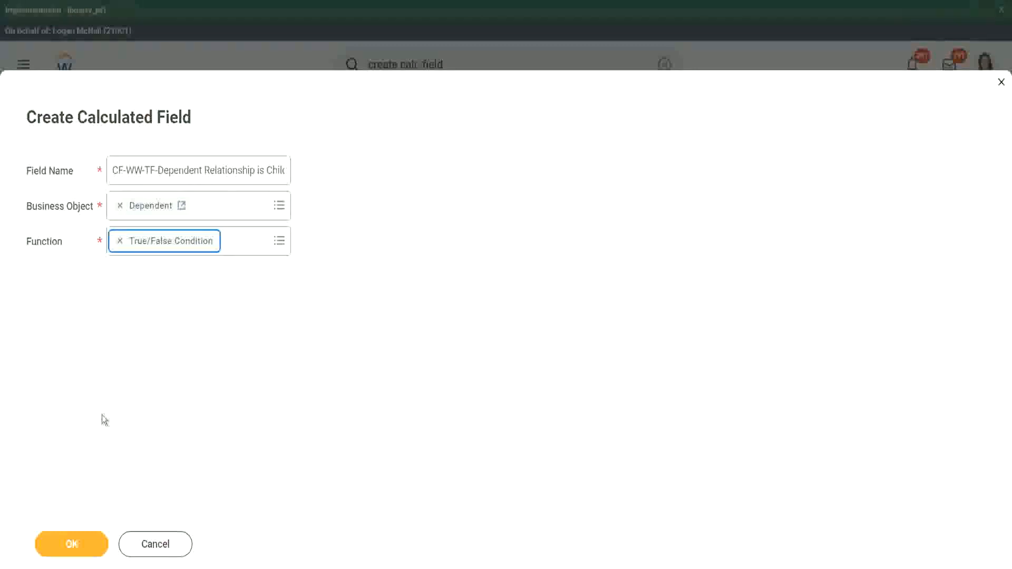
pyautogui.click(82, 547)
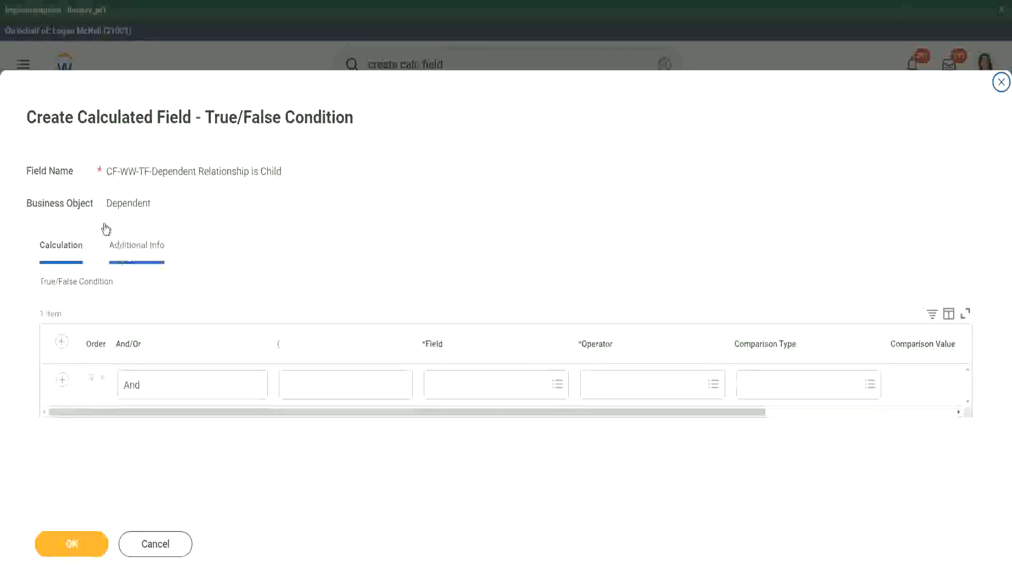
# Step: Choose the first Relationship field for the True/False condition row and open that report field's details
pyautogui.moveTo(107, 204); pyautogui.dragTo(415, 219)
pyautogui.click(461, 381)
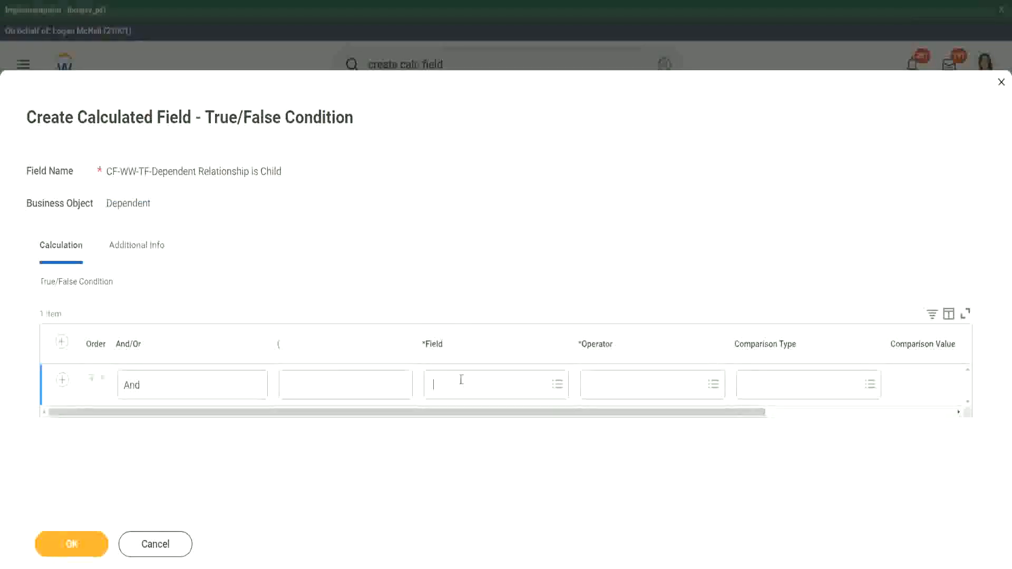
pyautogui.write('relation')
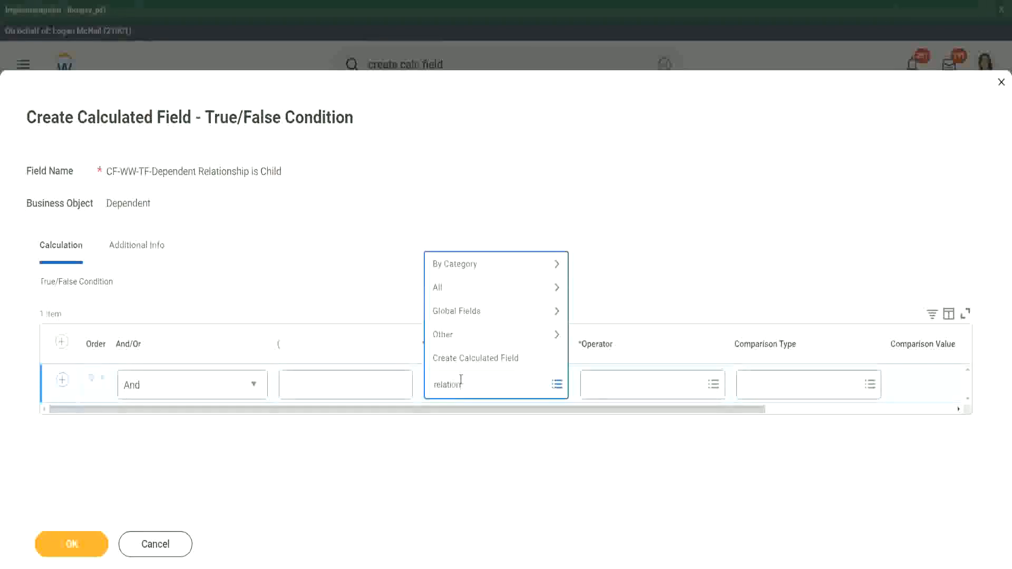
pyautogui.write('ship')
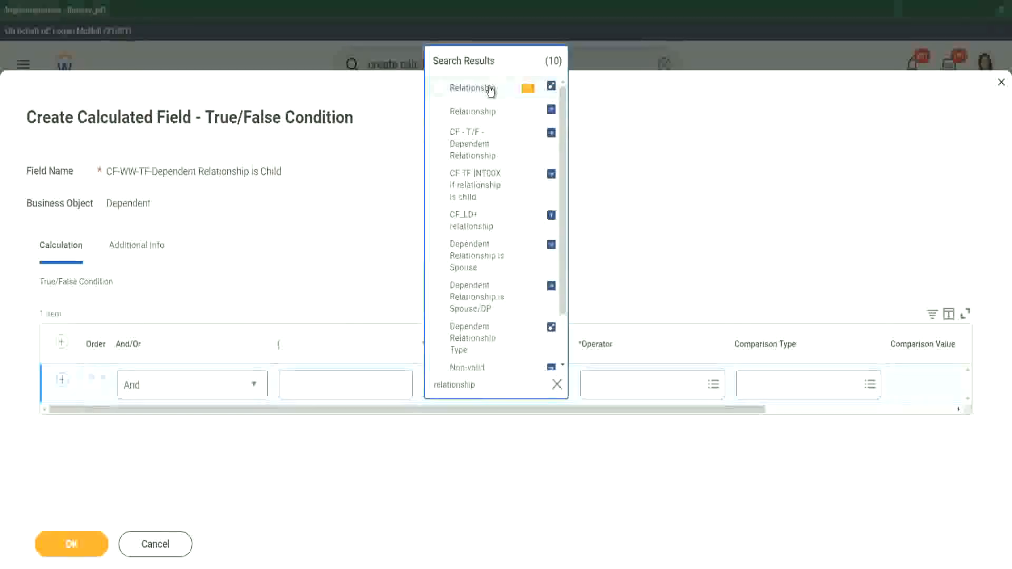
pyautogui.click(490, 90)
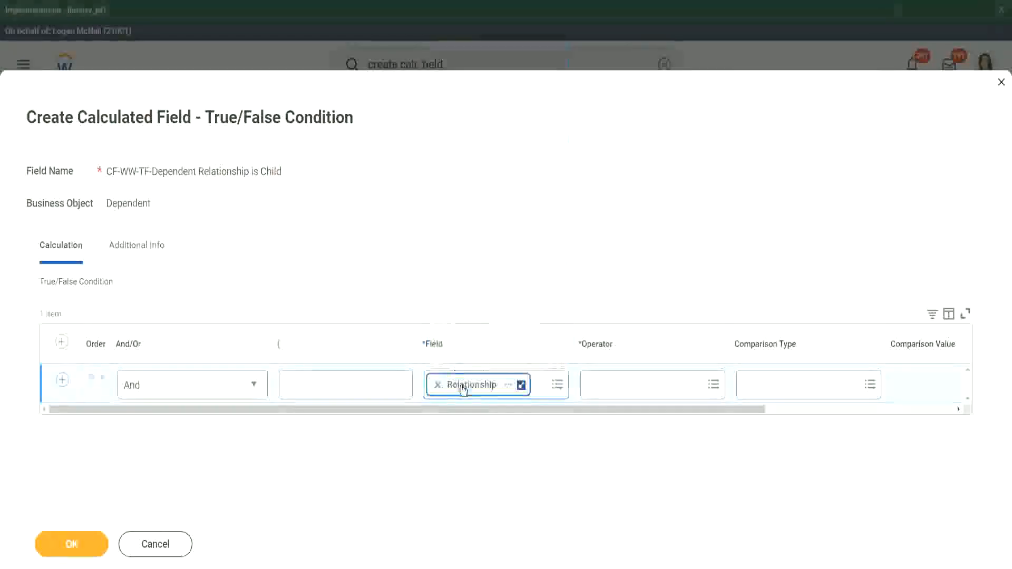
pyautogui.click(508, 387)
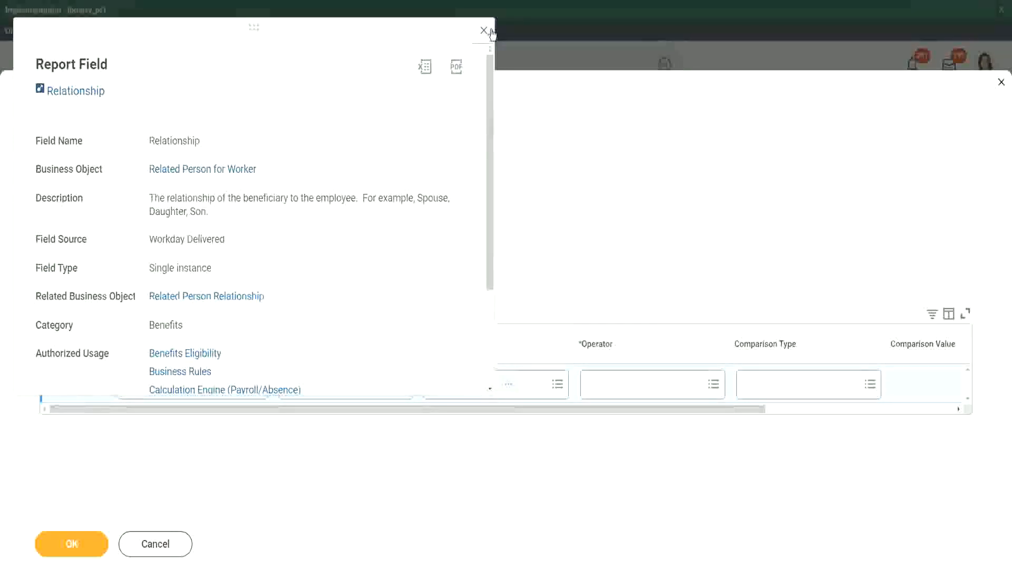
# Step: Close the report field details and set the condition's operator to "in the selection list"
pyautogui.click(623, 384)
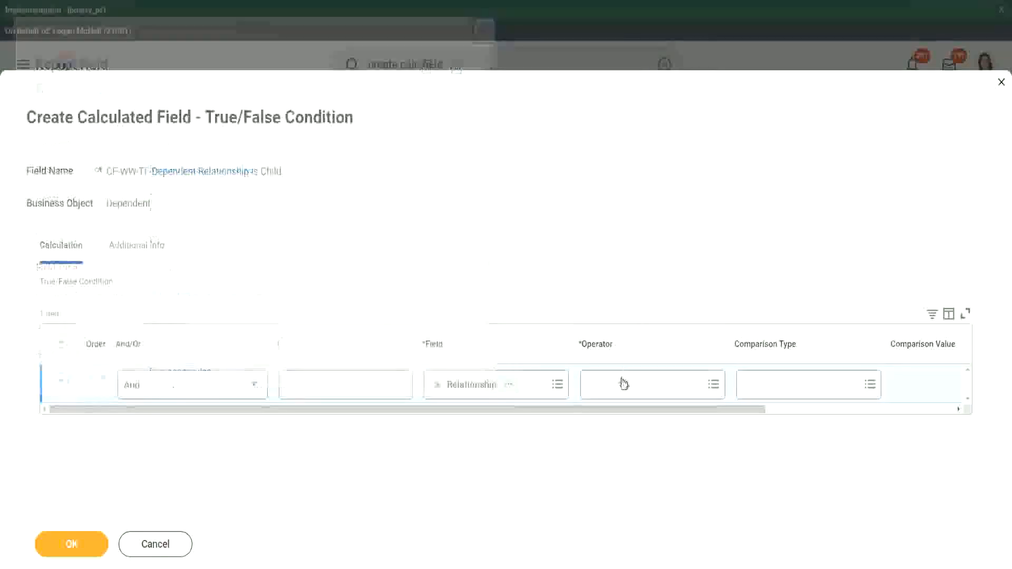
pyautogui.click(630, 334)
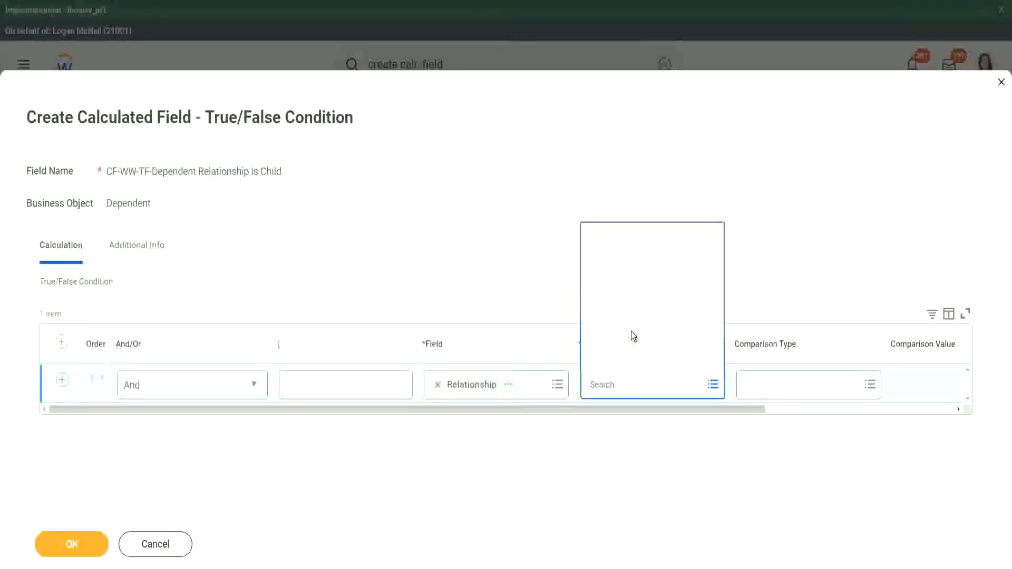
pyautogui.click(645, 289)
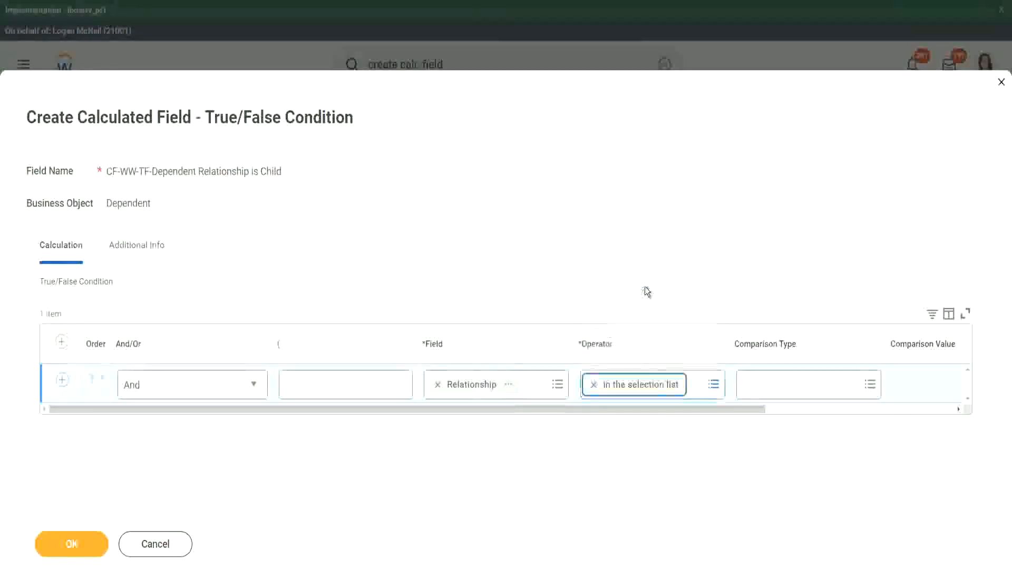
# Step: Select Child as the condition's comparison value and save the True/False calculated field
pyautogui.moveTo(649, 418); pyautogui.dragTo(853, 409)
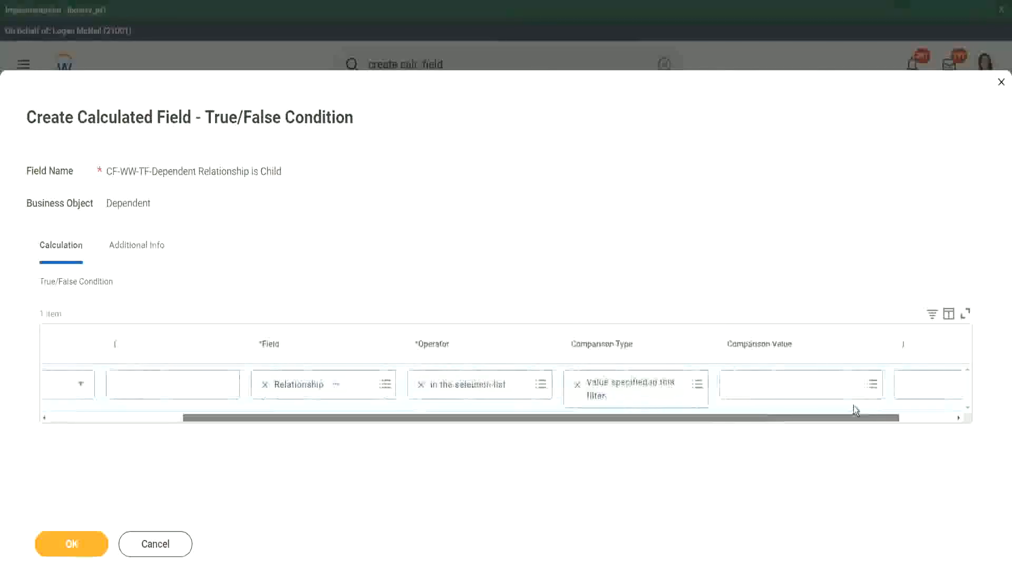
pyautogui.click(690, 386)
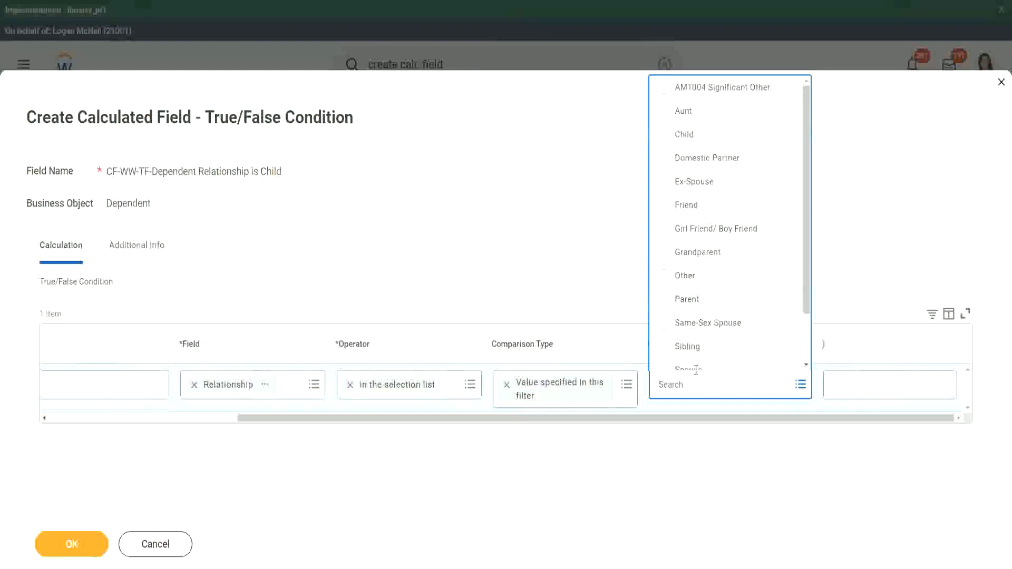
pyautogui.click(664, 136)
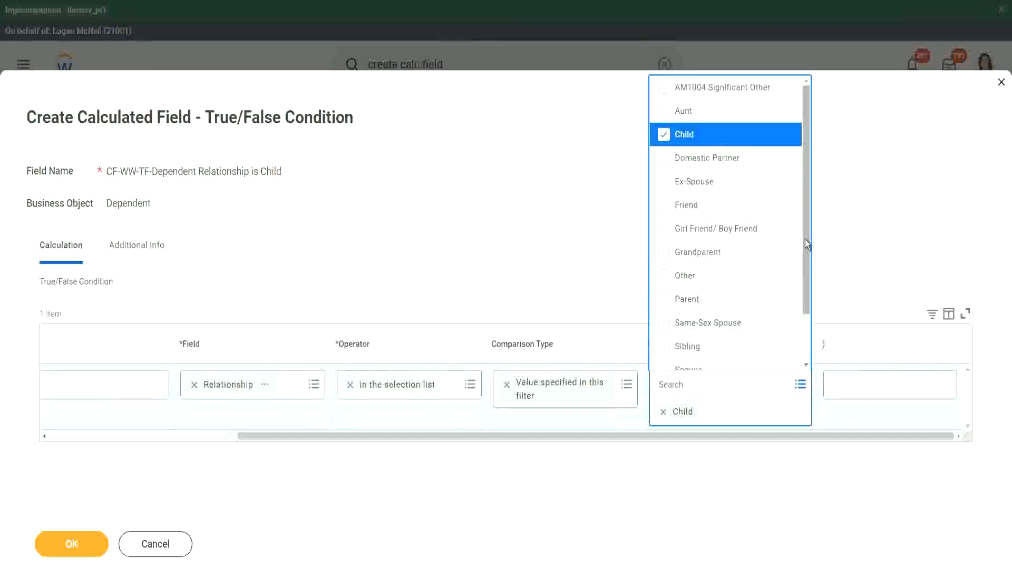
pyautogui.moveTo(805, 240); pyautogui.dragTo(805, 302)
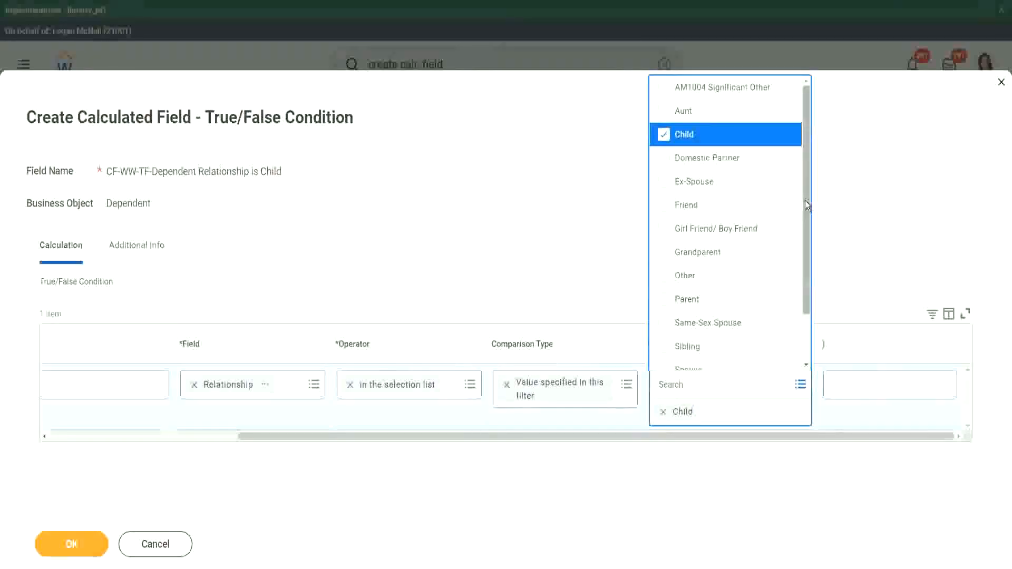
pyautogui.moveTo(805, 200); pyautogui.dragTo(804, 268)
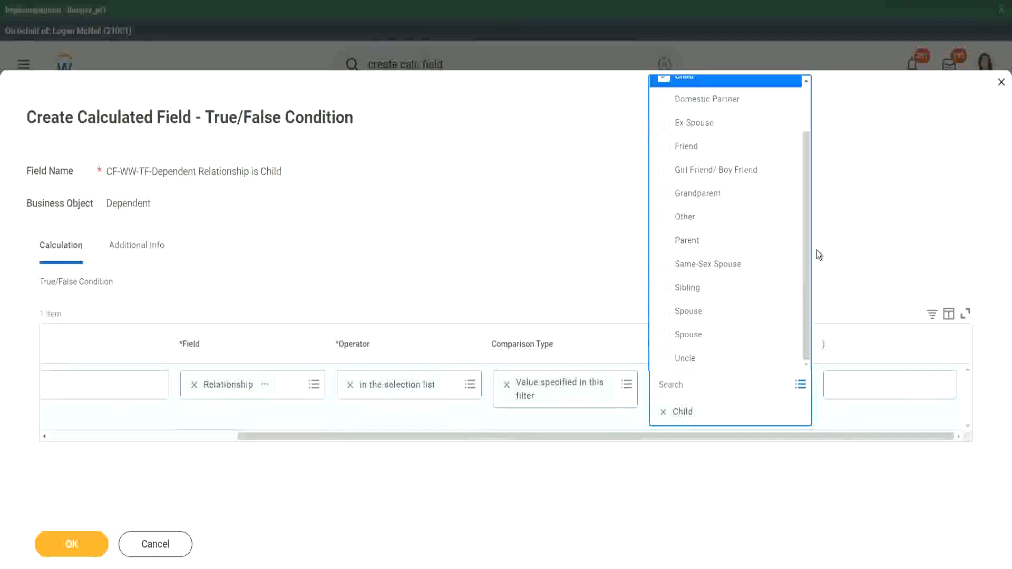
pyautogui.click(545, 236)
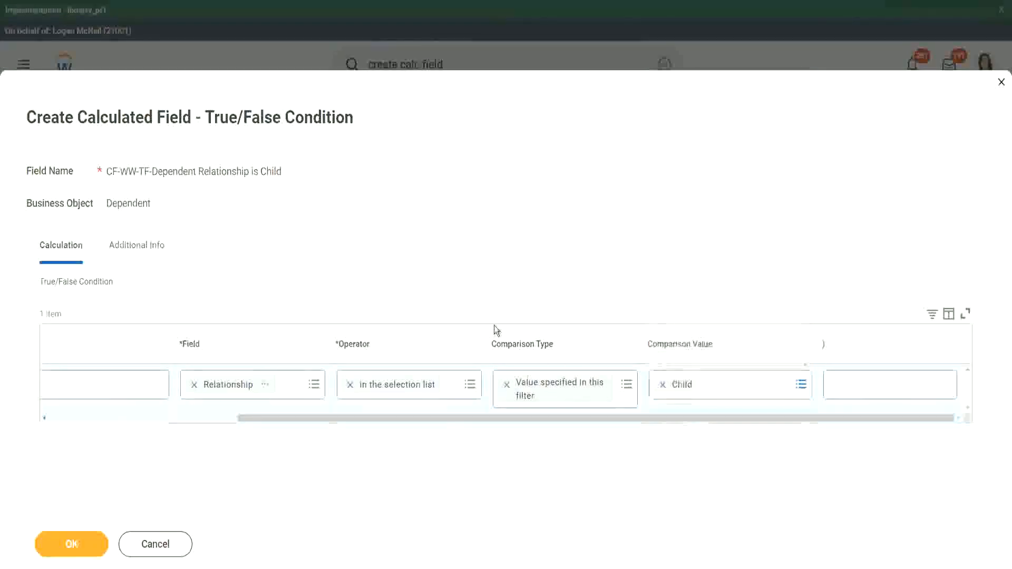
pyautogui.moveTo(286, 421); pyautogui.dragTo(79, 448)
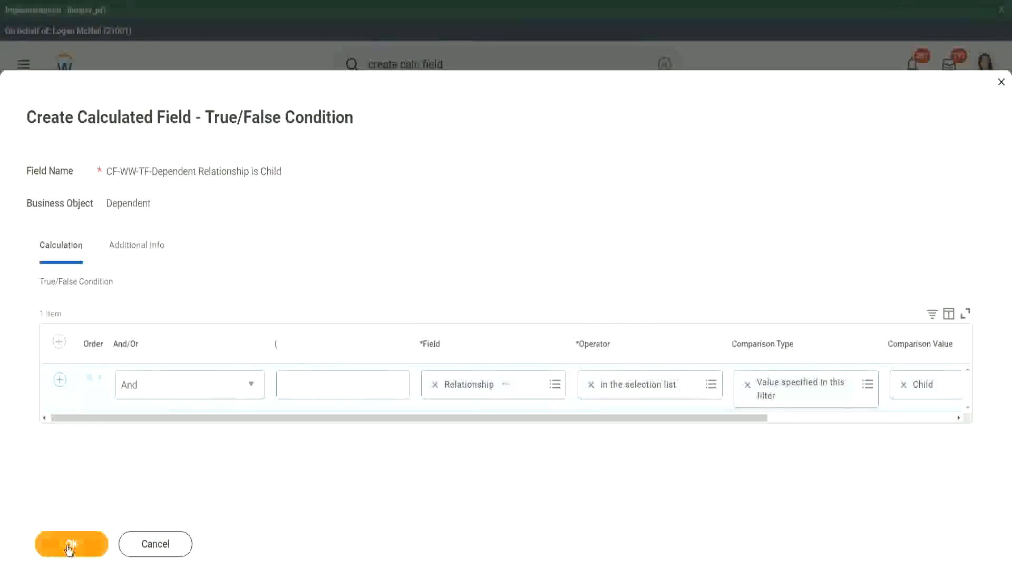
pyautogui.click(71, 545)
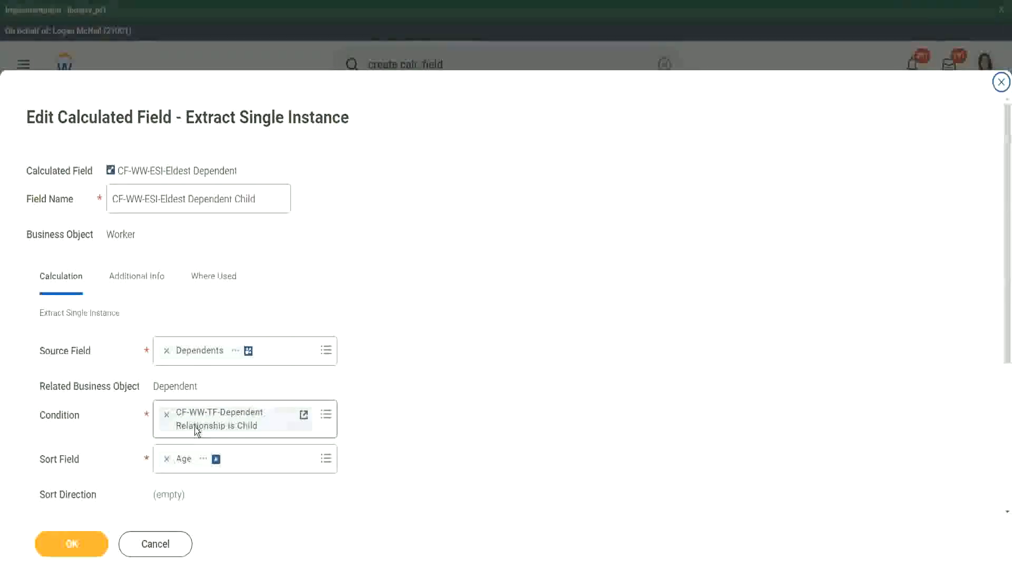
# Step: Review and save the Extract Single Instance field CF-WW-ESI-Eldest Dependent Child, and copy its name
pyautogui.scroll(-3, 195, 429)
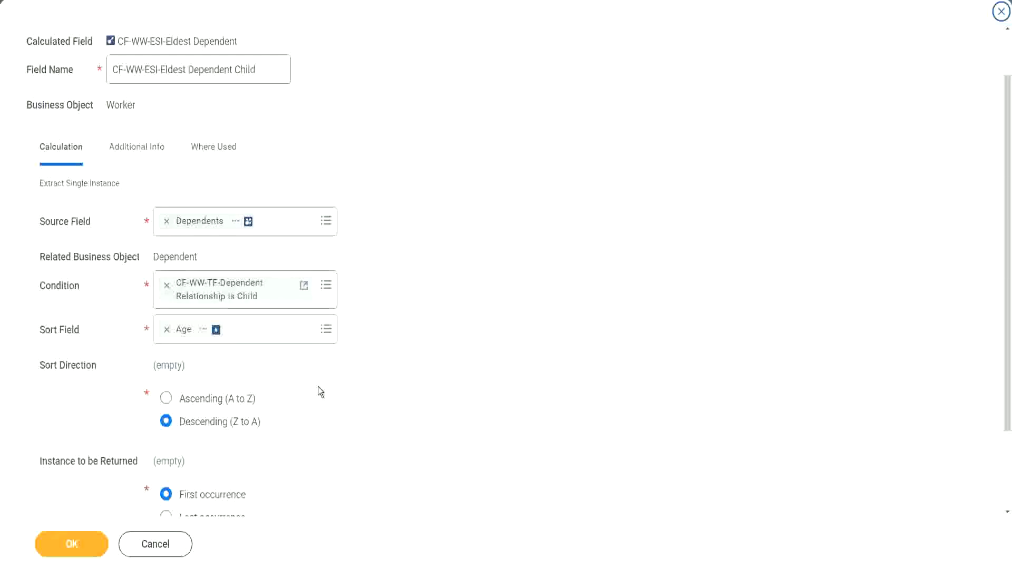
pyautogui.click(64, 549)
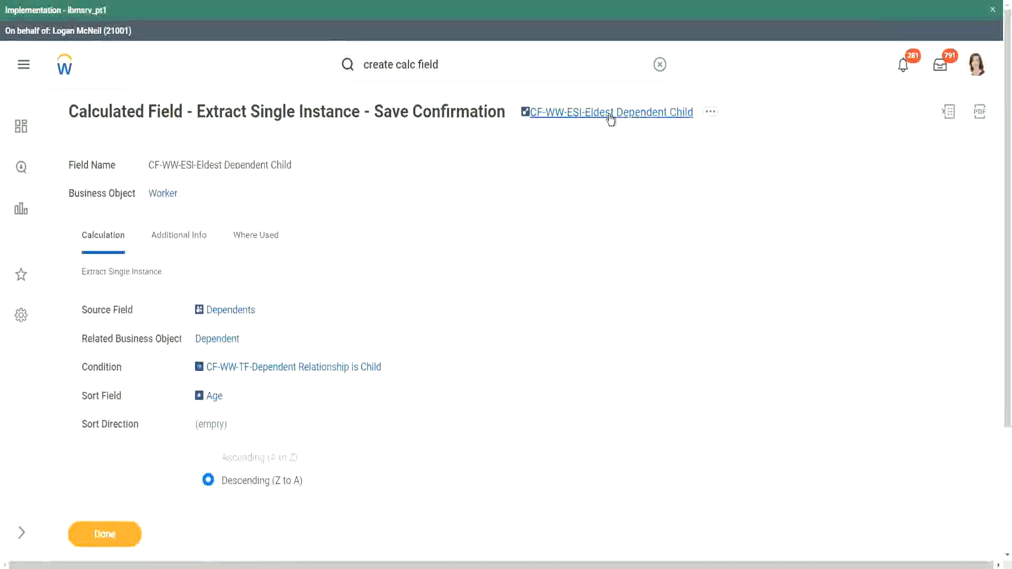
pyautogui.rightClick(610, 117)
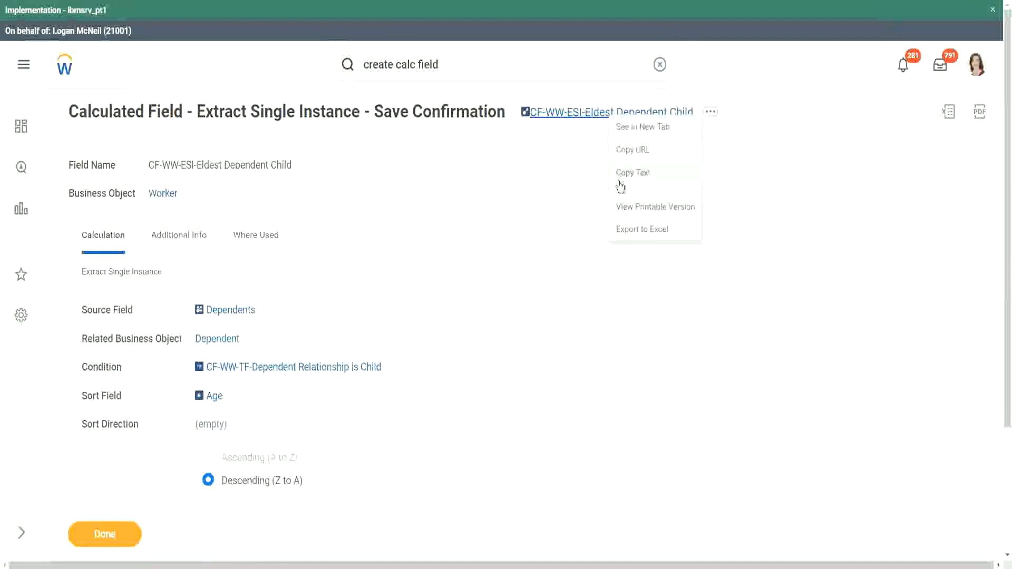
pyautogui.click(620, 184)
# Step: Switch to the WW Base Pay Details report and open its custom report definition for editing
pyautogui.click(450, 63)
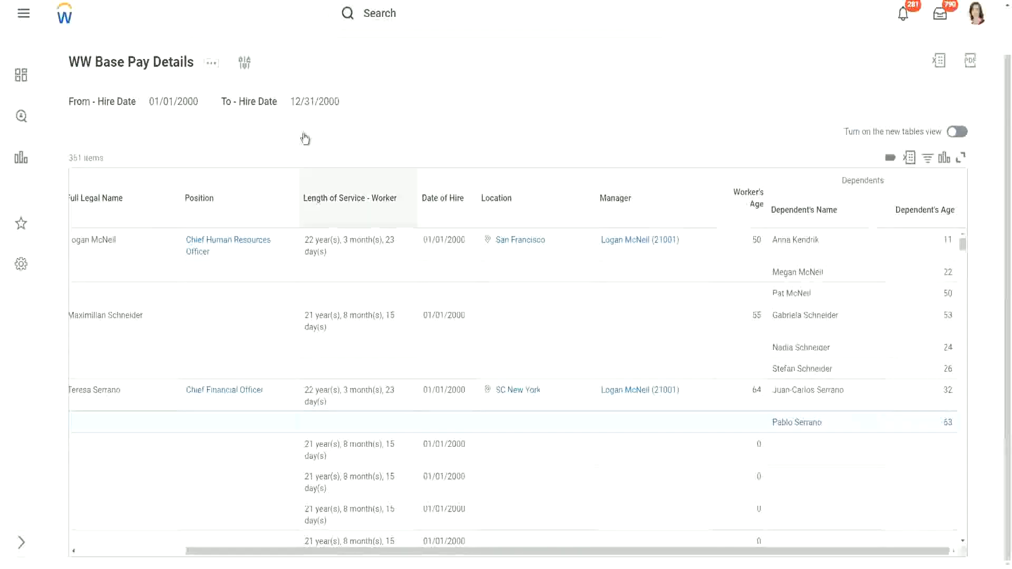
pyautogui.click(211, 64)
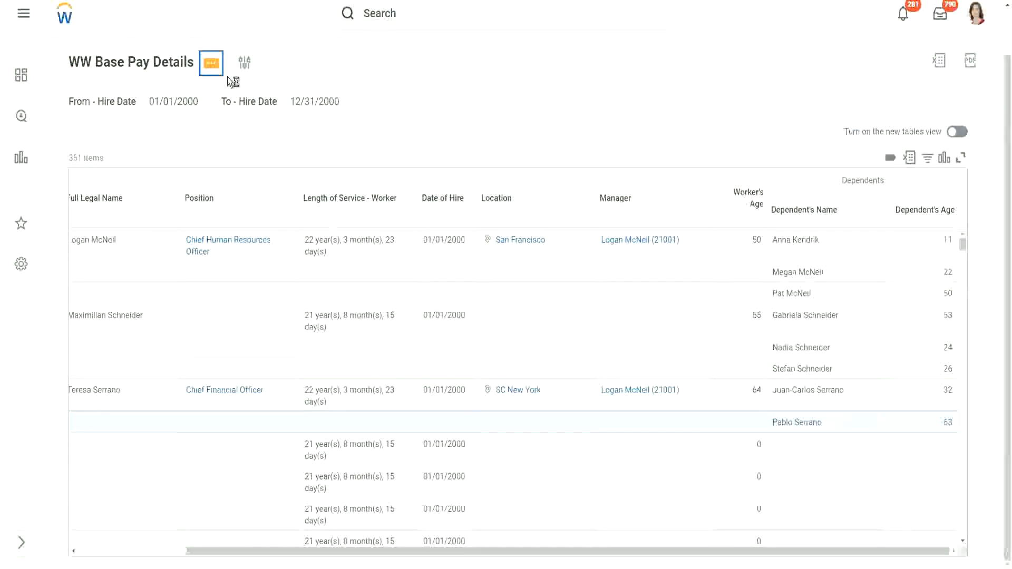
pyautogui.click(212, 66)
pyautogui.moveTo(277, 119)
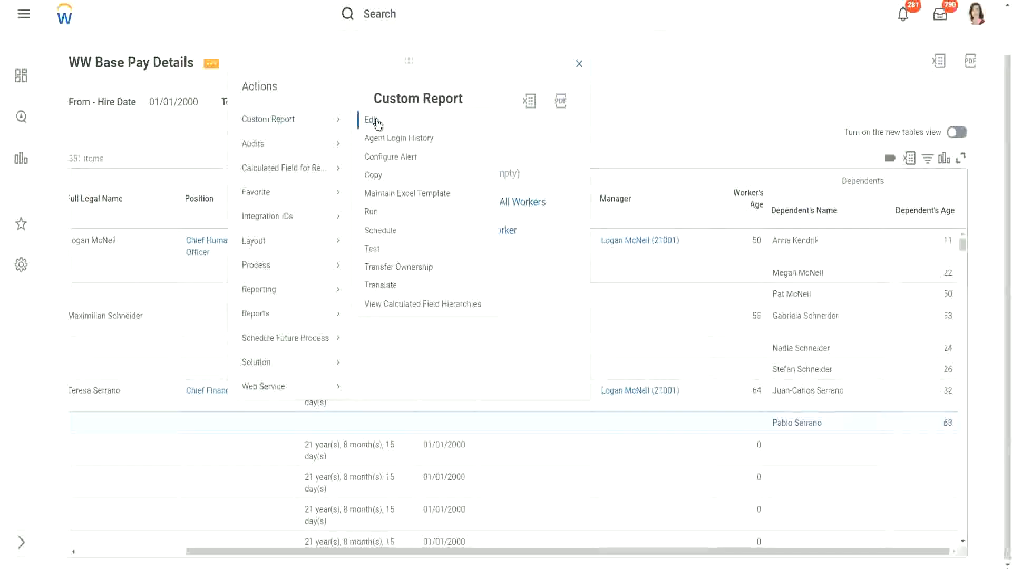
pyautogui.click(375, 121)
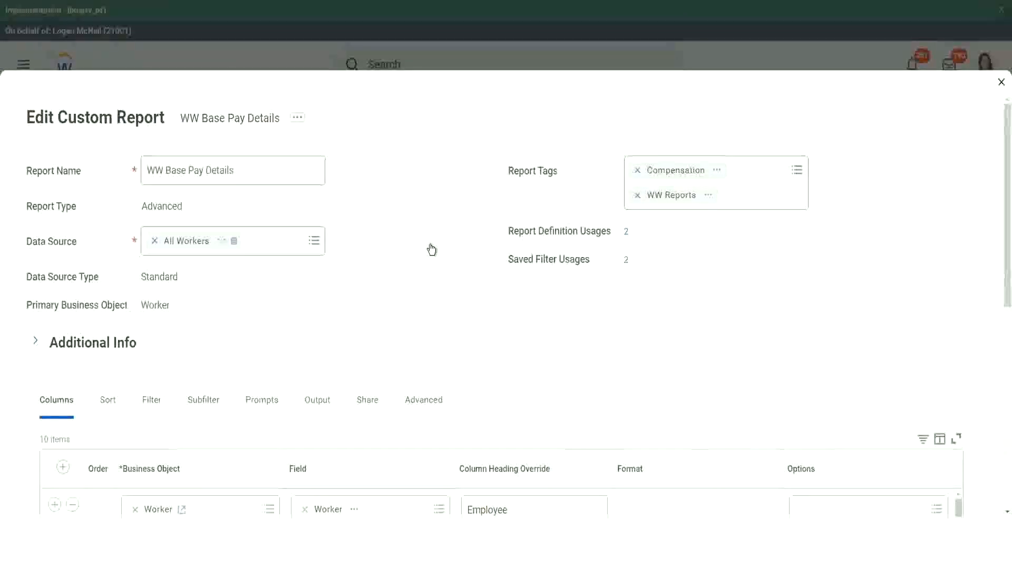
# Step: Add a Worker column after the Worker's Age column, using the field CF-WW-ESI-Eldest Dependent Child
pyautogui.scroll(-5, 431, 250)
pyautogui.scroll(-3, 282, 384)
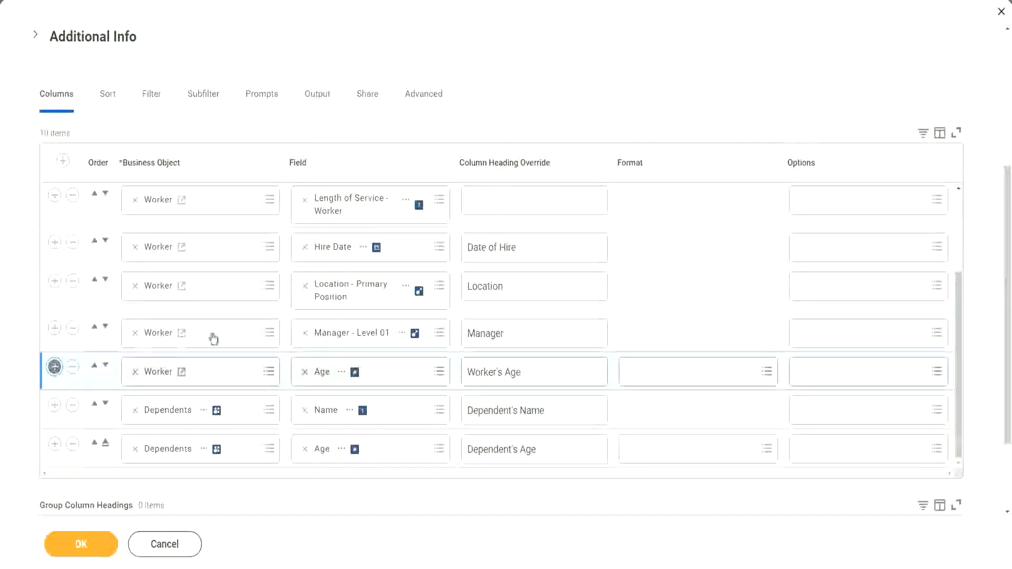
pyautogui.scroll(-1, 255, 285)
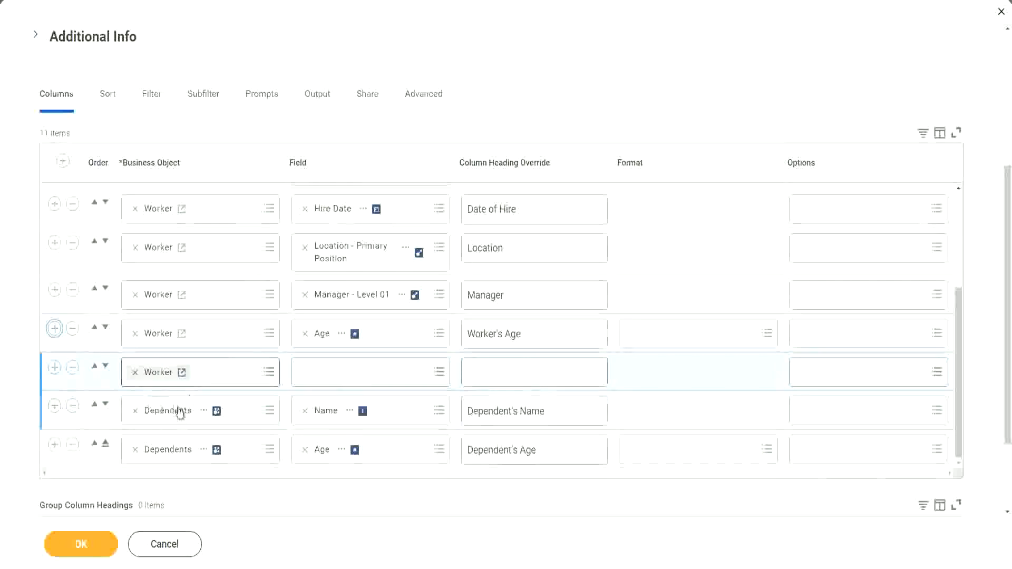
pyautogui.click(334, 367)
pyautogui.hotkey('ctrl', 'v')
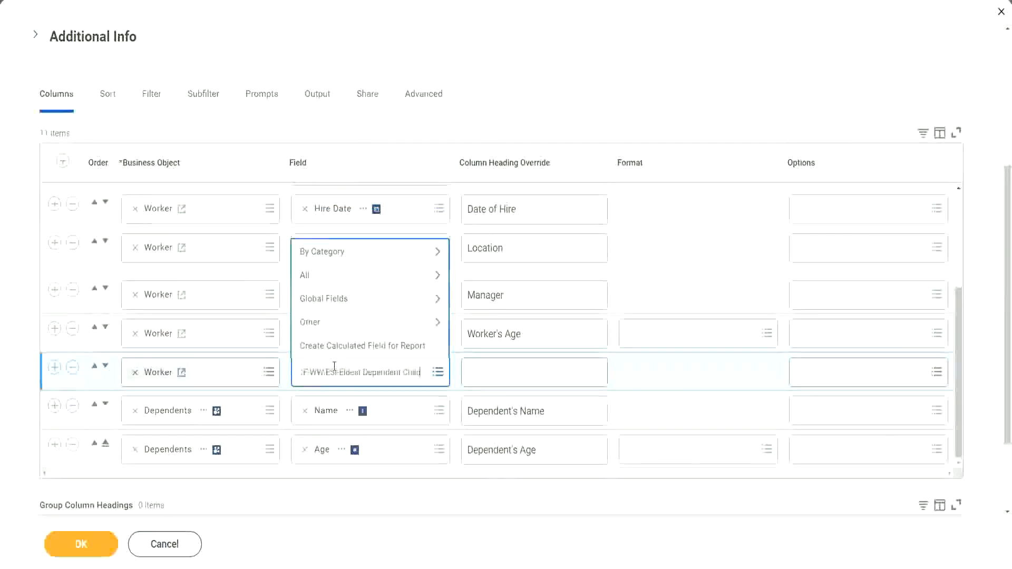
pyautogui.press('Return')
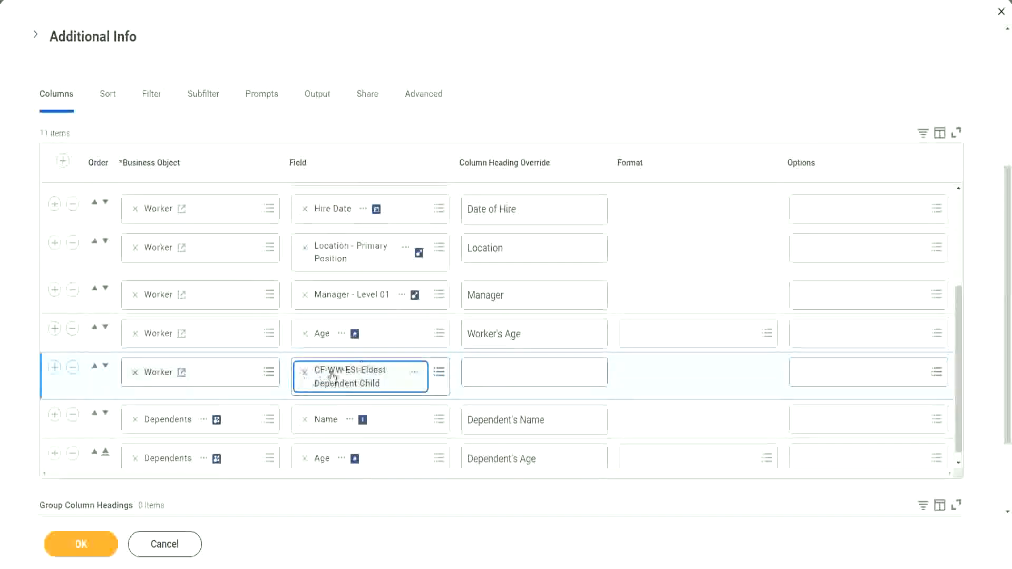
# Step: Set the new column's heading override to "Eldest Dependent Child" and save the report definition
pyautogui.click(488, 373)
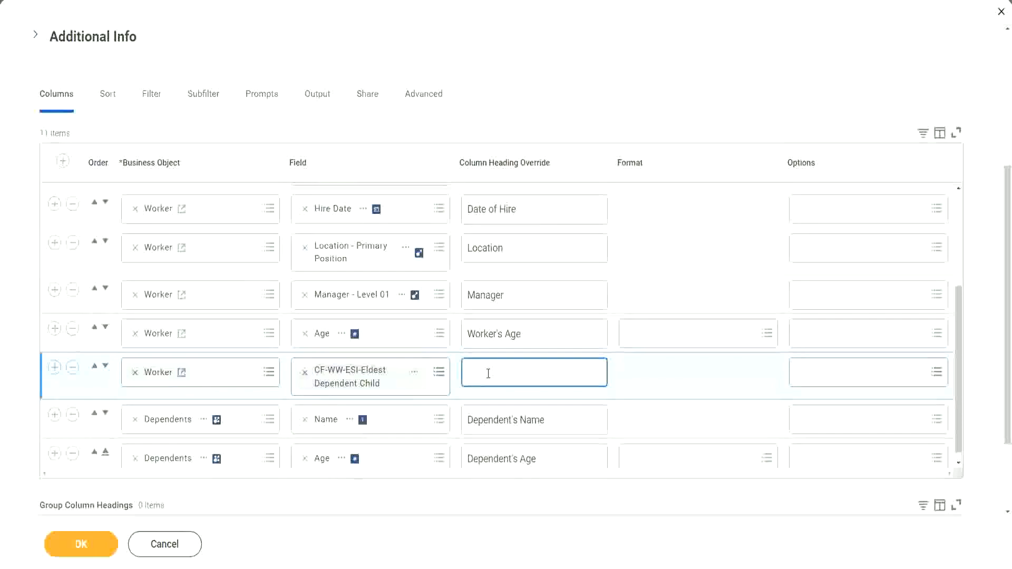
pyautogui.write('Eldest De')
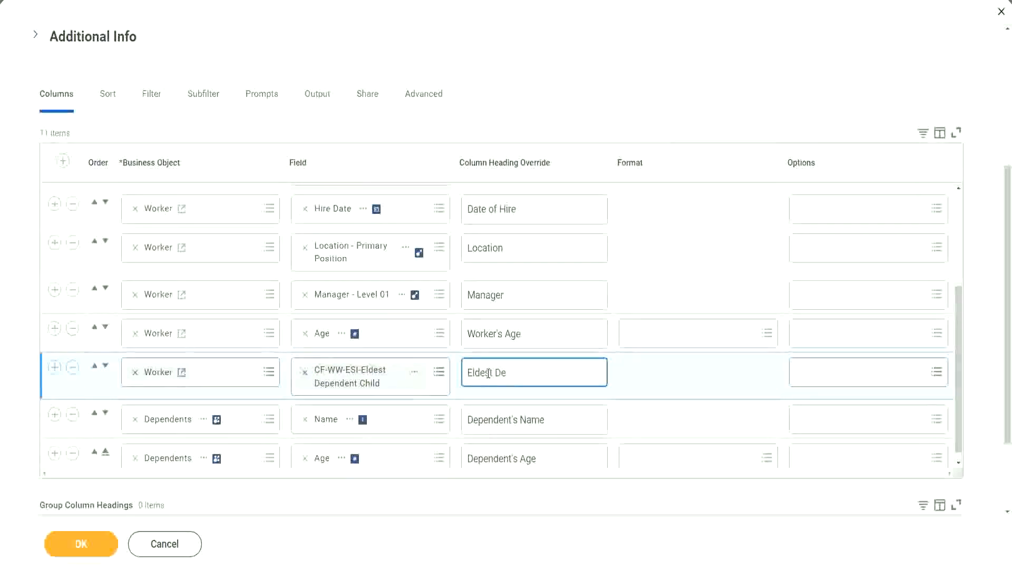
pyautogui.write('pendent Child')
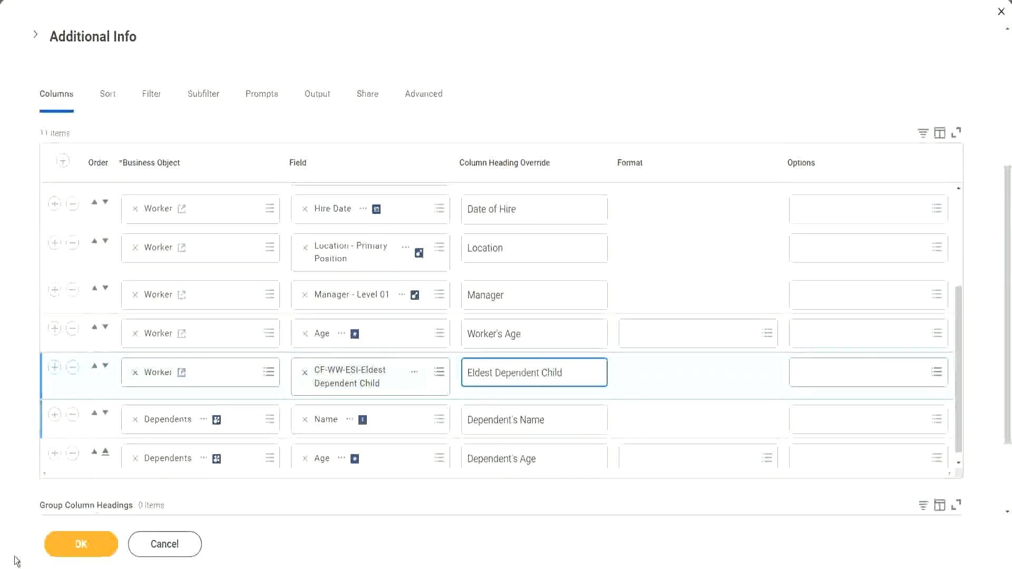
pyautogui.click(79, 544)
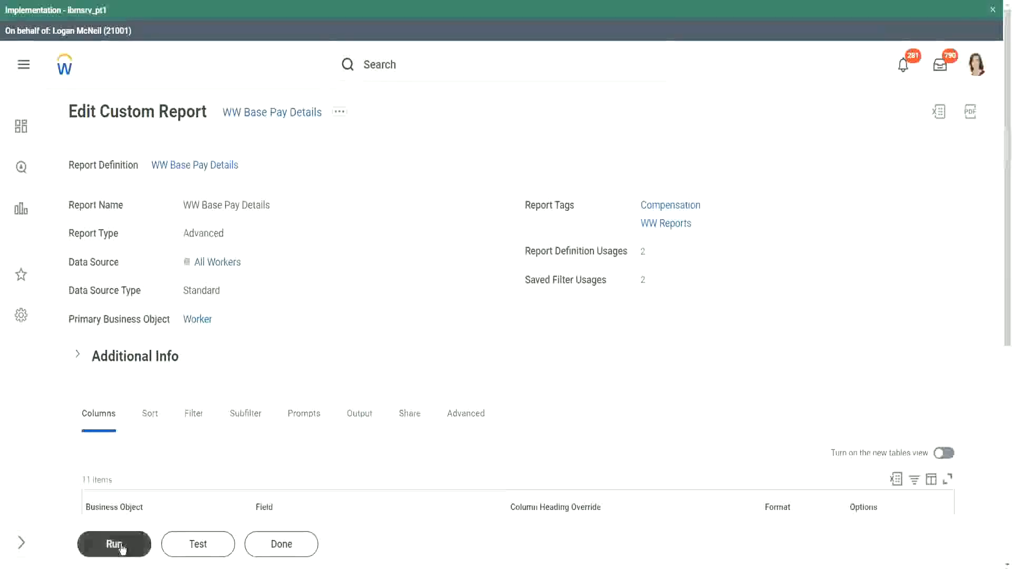
# Step: Run the WW Base Pay Details report for hire dates from 01/01/2000 to 12/31/2000
pyautogui.click(87, 543)
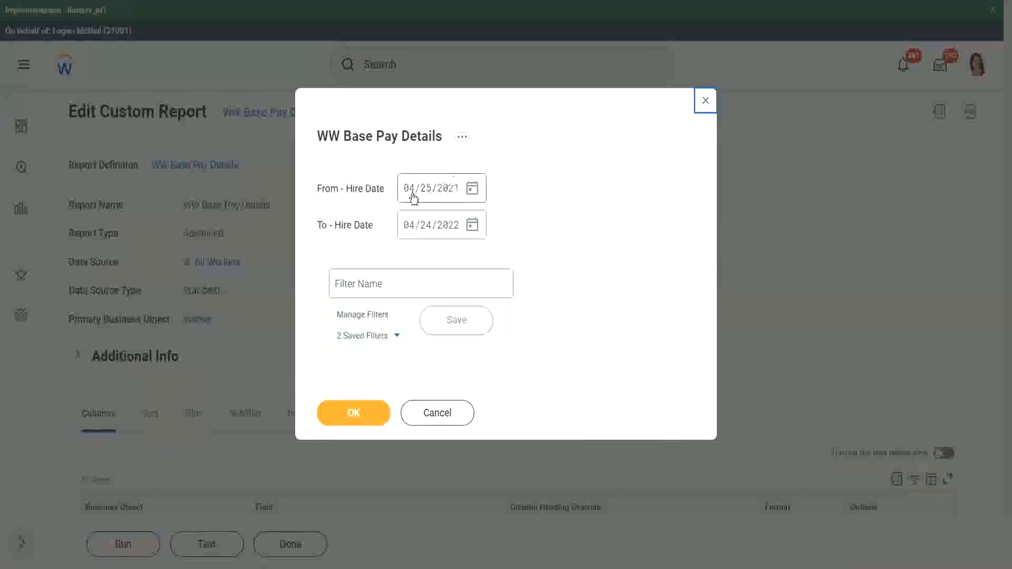
pyautogui.click(408, 195)
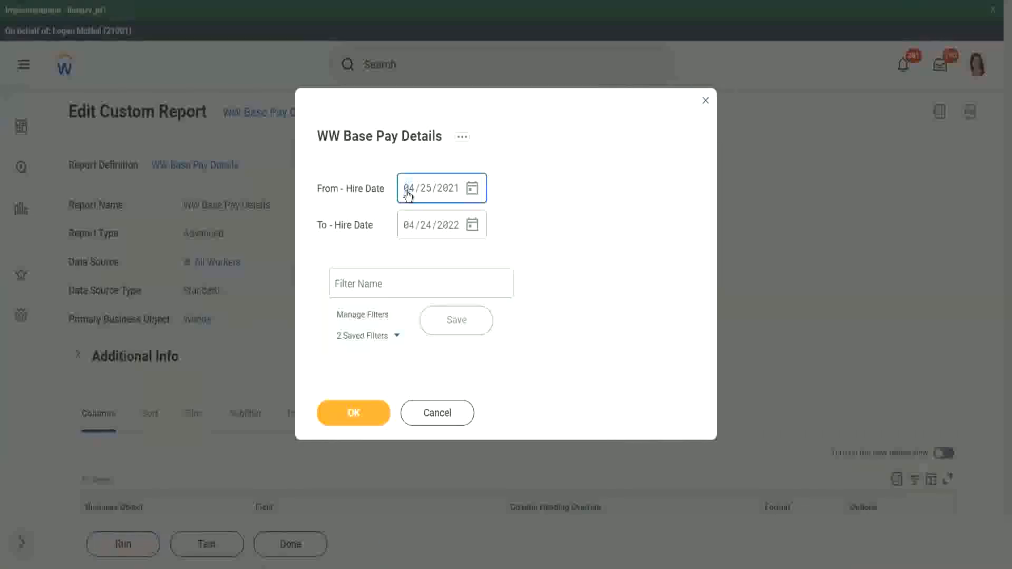
pyautogui.write('01012000')
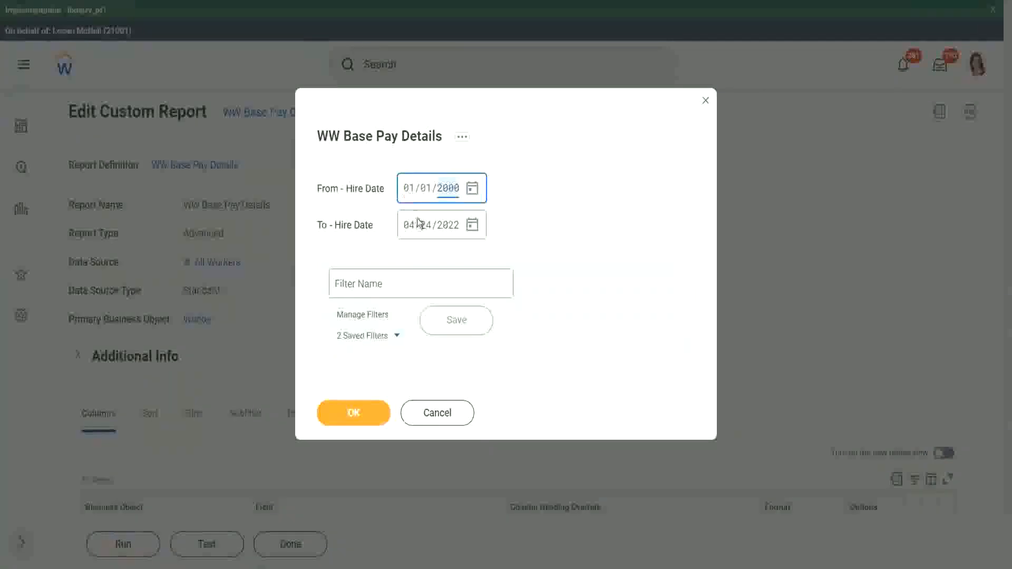
pyautogui.click(409, 232)
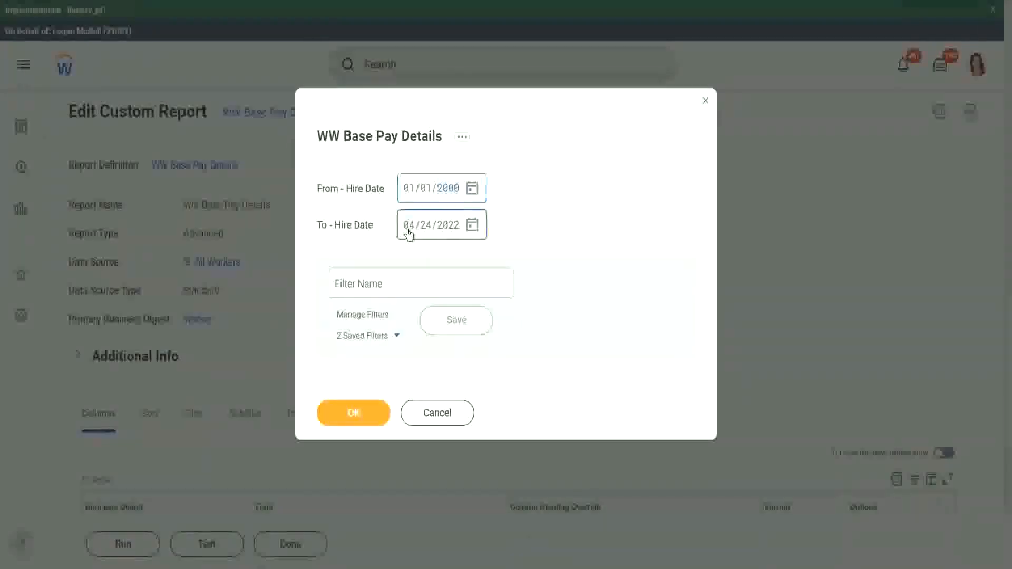
pyautogui.write('1231')
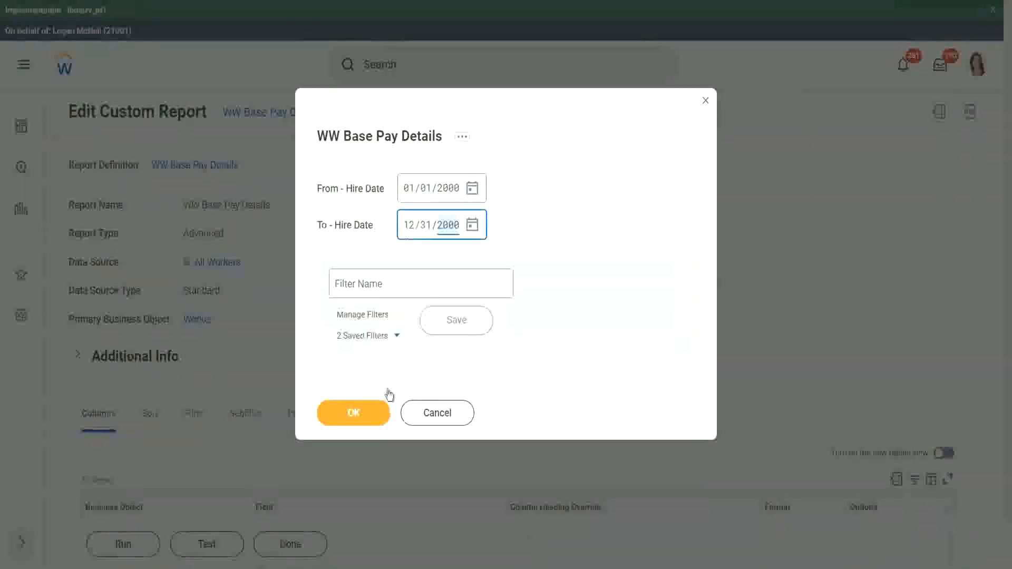
pyautogui.click(365, 414)
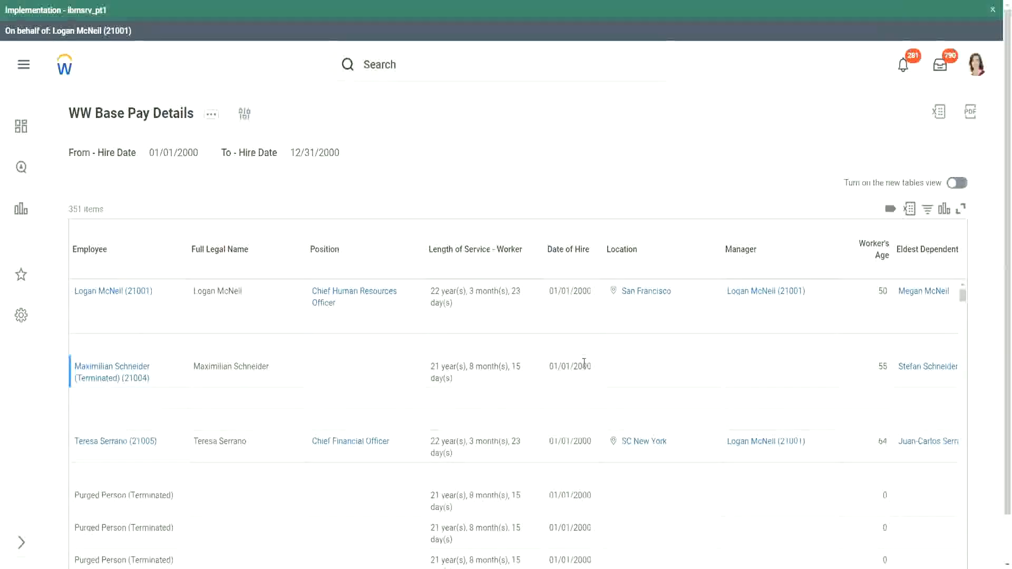
# Step: Compare the first worker's Eldest Dependent Child value with the names and ages in the Dependents columns
pyautogui.scroll(-1, 584, 367)
pyautogui.scroll(1, 912, 358)
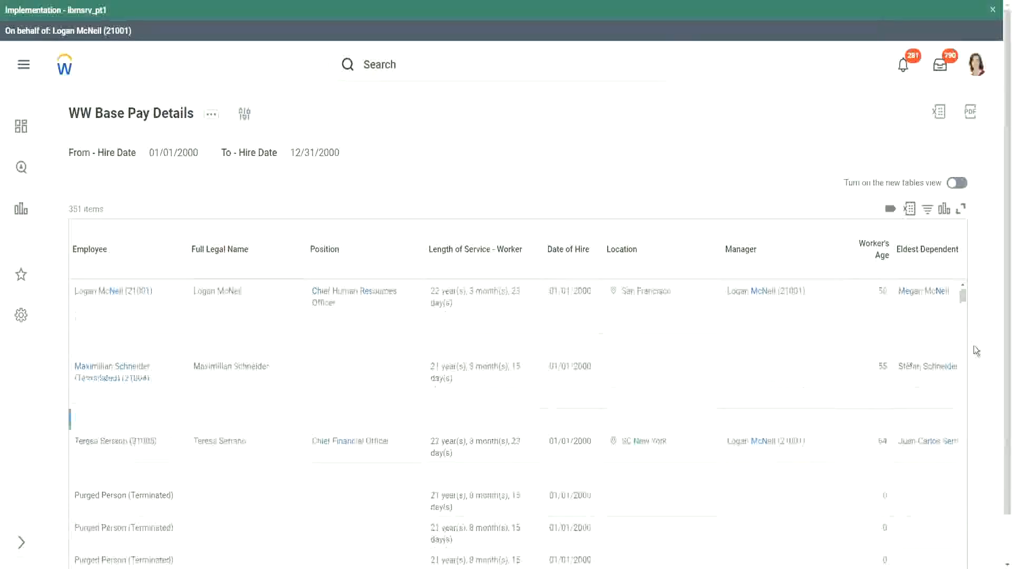
pyautogui.scroll(-1, 991, 411)
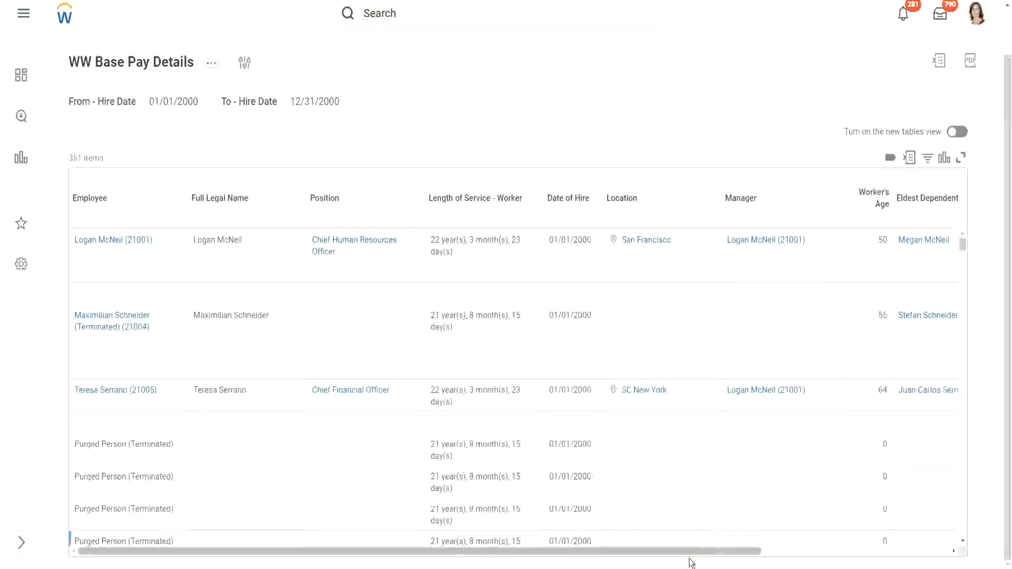
pyautogui.moveTo(706, 552); pyautogui.dragTo(928, 562)
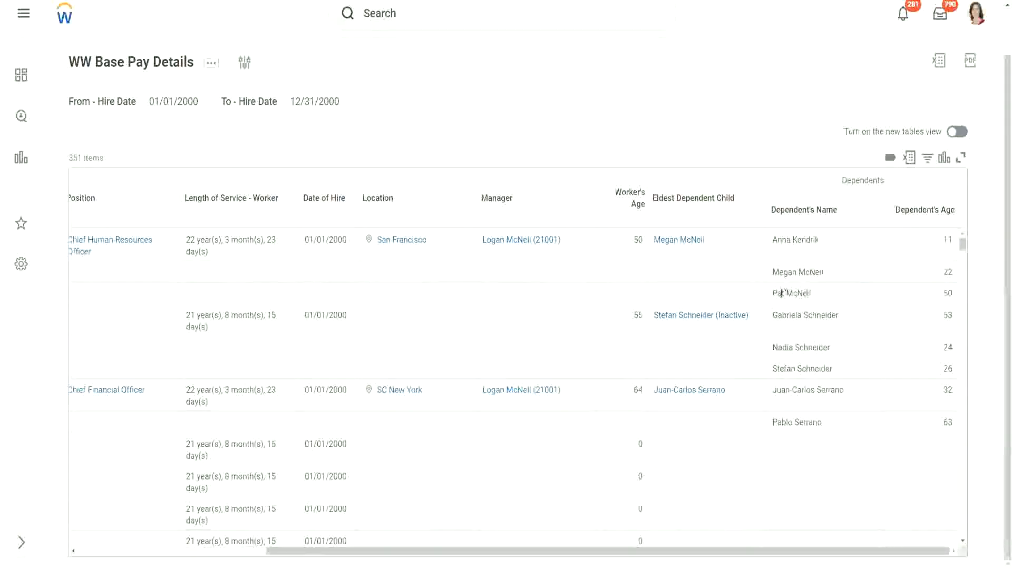
pyautogui.moveTo(774, 295); pyautogui.dragTo(825, 278)
pyautogui.moveTo(773, 241); pyautogui.dragTo(817, 244)
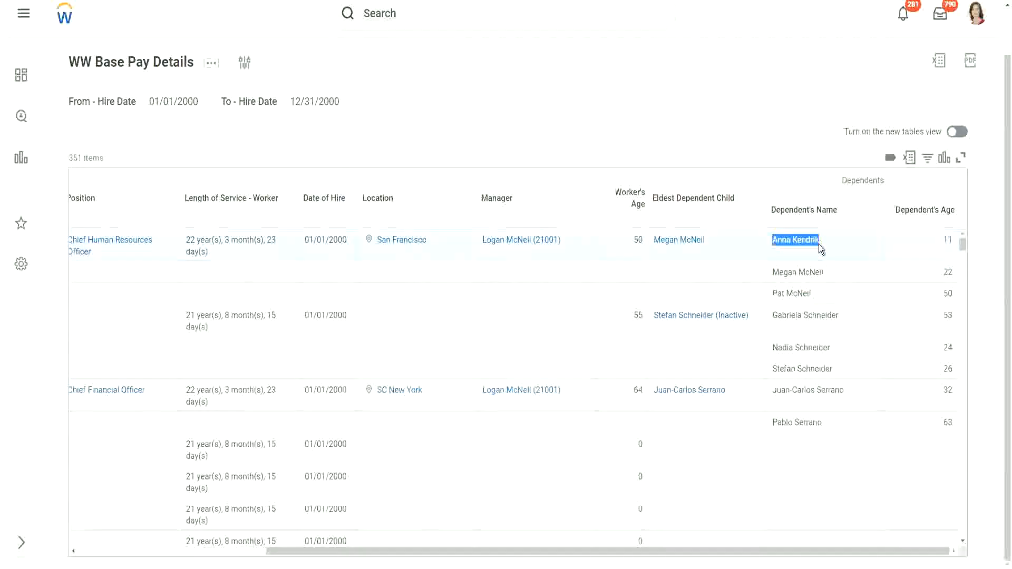
pyautogui.click(803, 236)
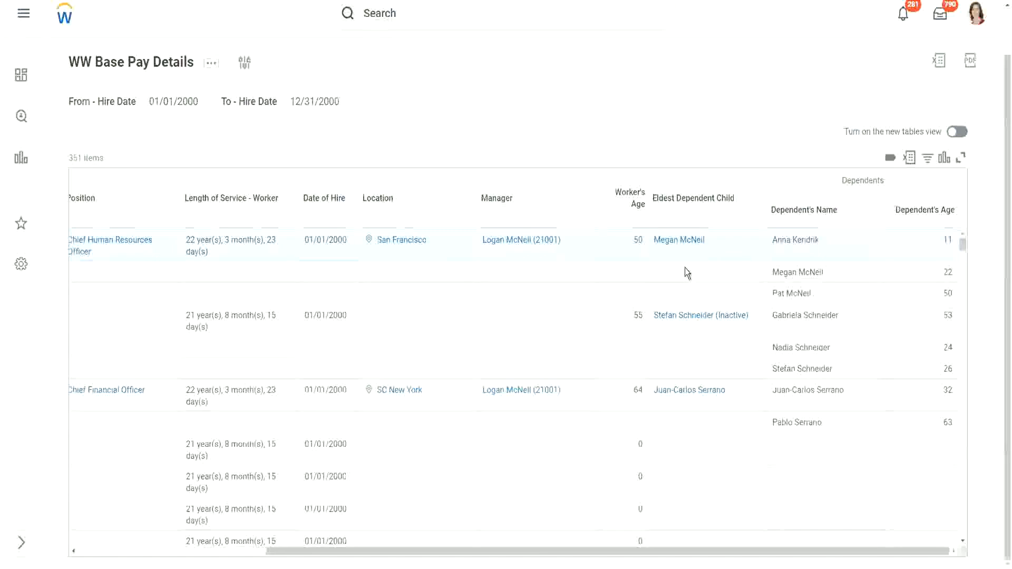
# Step: Open the first worker's eldest dependent child record in a new tab and review its relationship and age details
pyautogui.rightClick(675, 240)
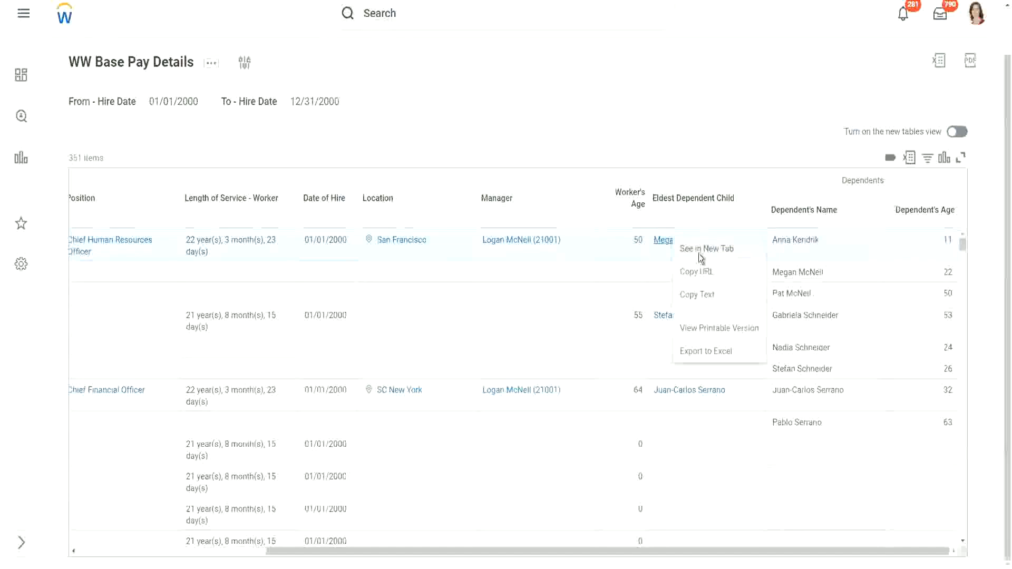
pyautogui.click(699, 251)
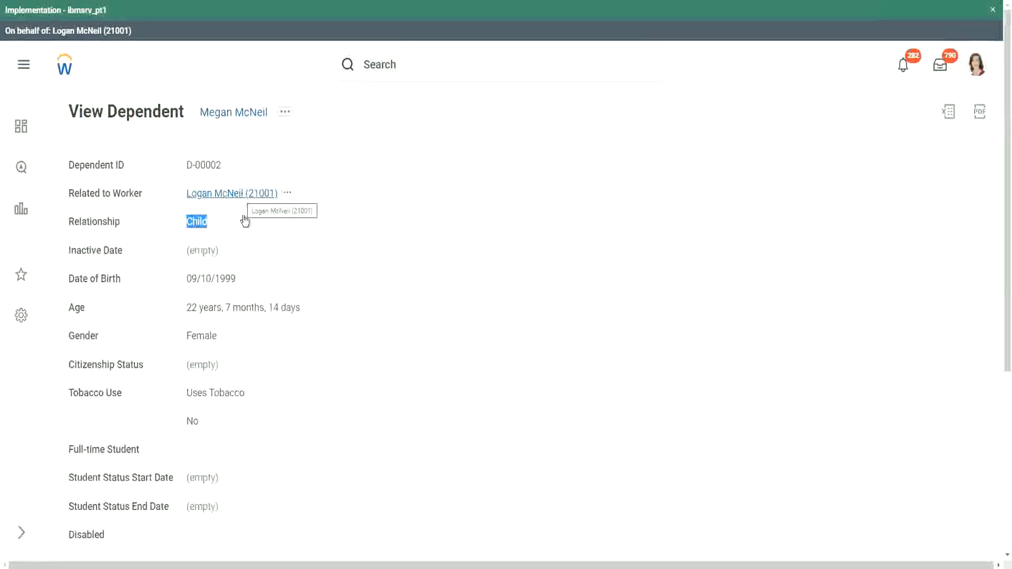
pyautogui.click(298, 305)
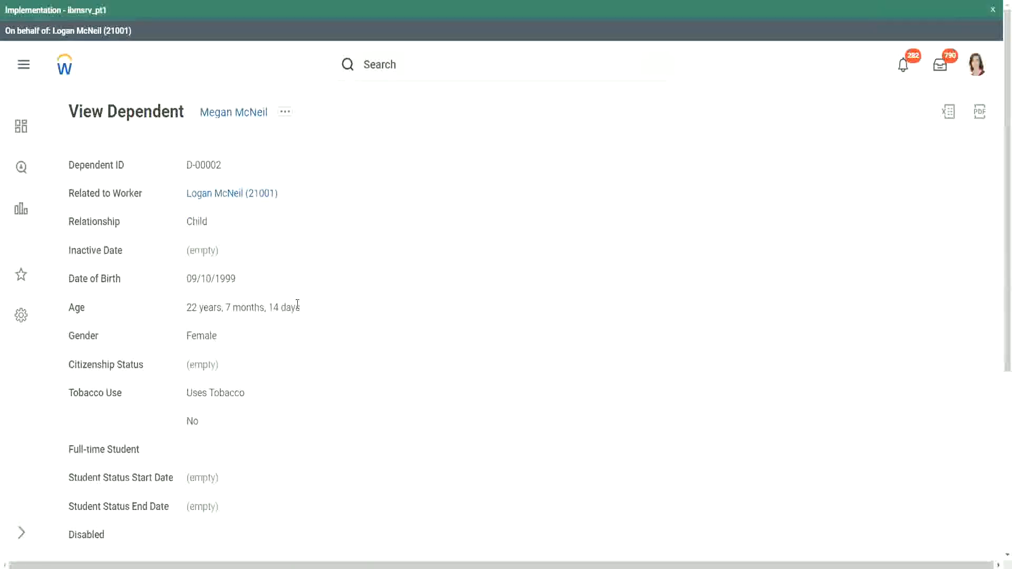
pyautogui.scroll(-3, 281, 340)
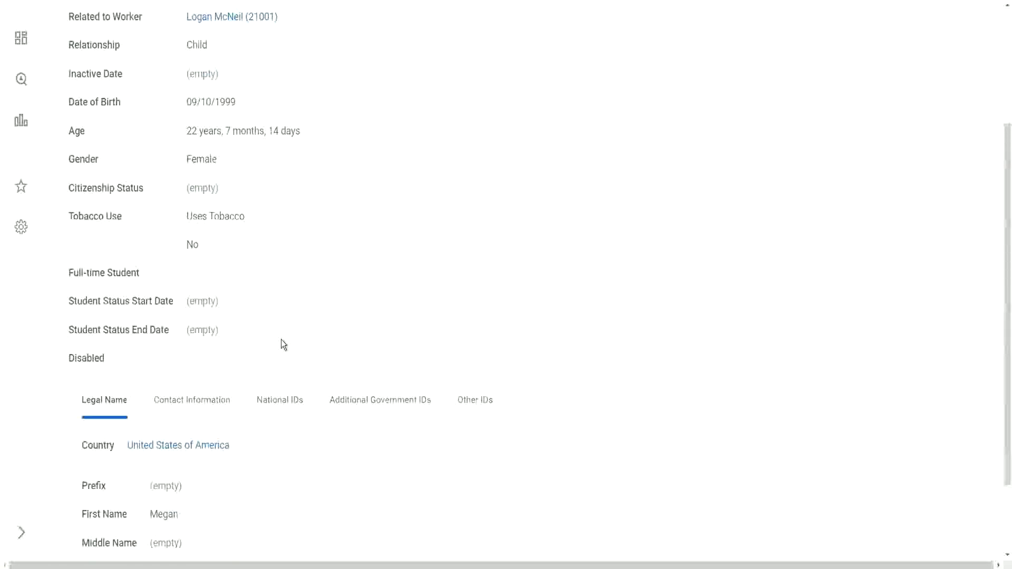
pyautogui.scroll(-2, 283, 344)
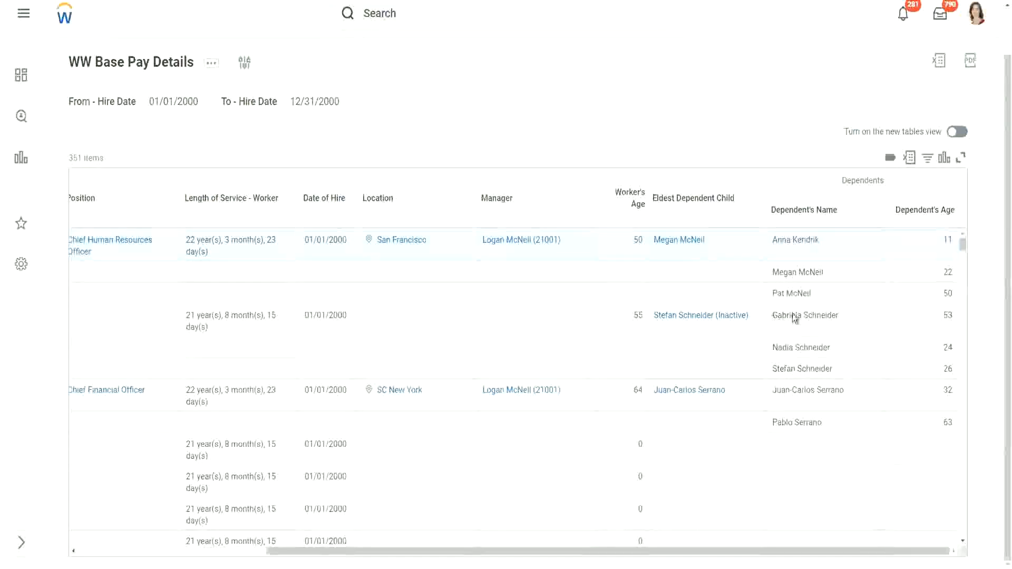
# Step: Check the Eldest Dependent Child values of the remaining workers against their listed dependents and ages
pyautogui.moveTo(773, 316); pyautogui.dragTo(838, 316)
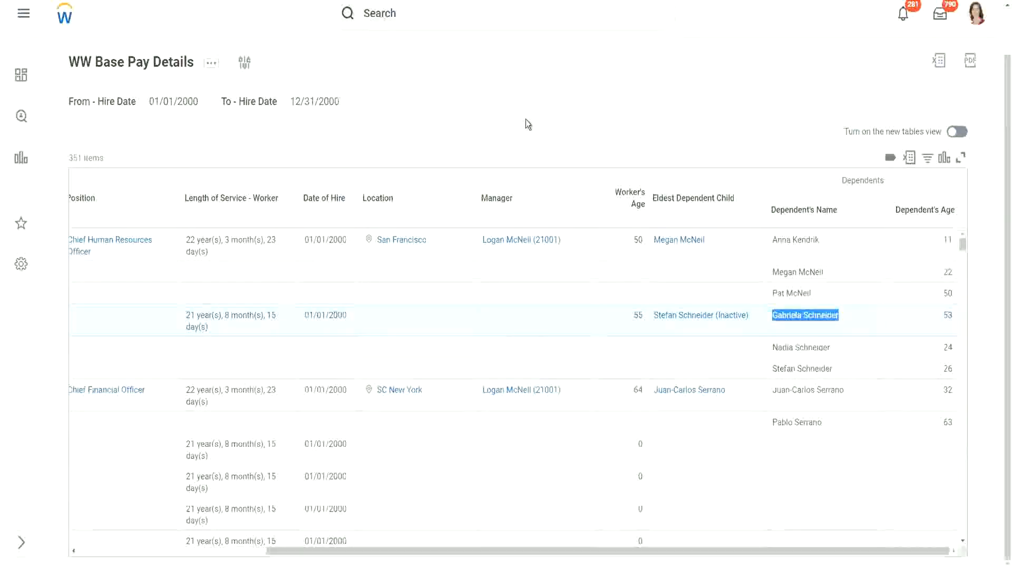
pyautogui.click(509, 127)
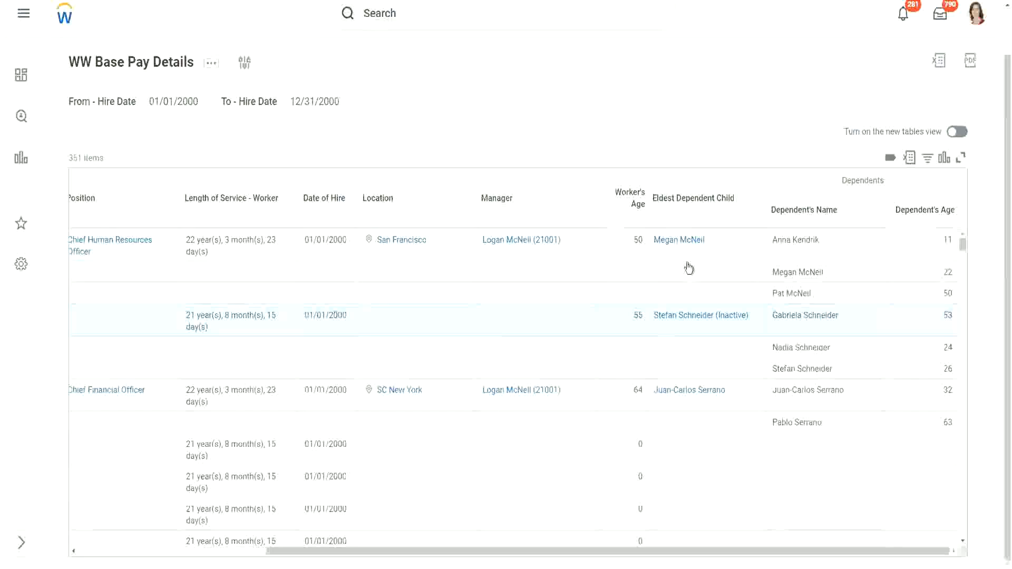
pyautogui.scroll(-3, 806, 377)
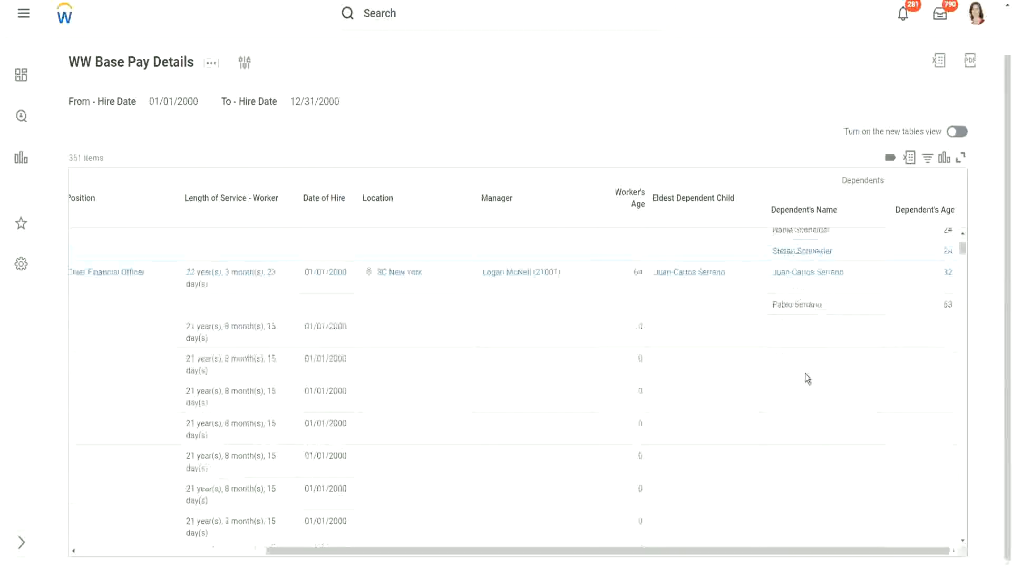
pyautogui.scroll(3, 805, 374)
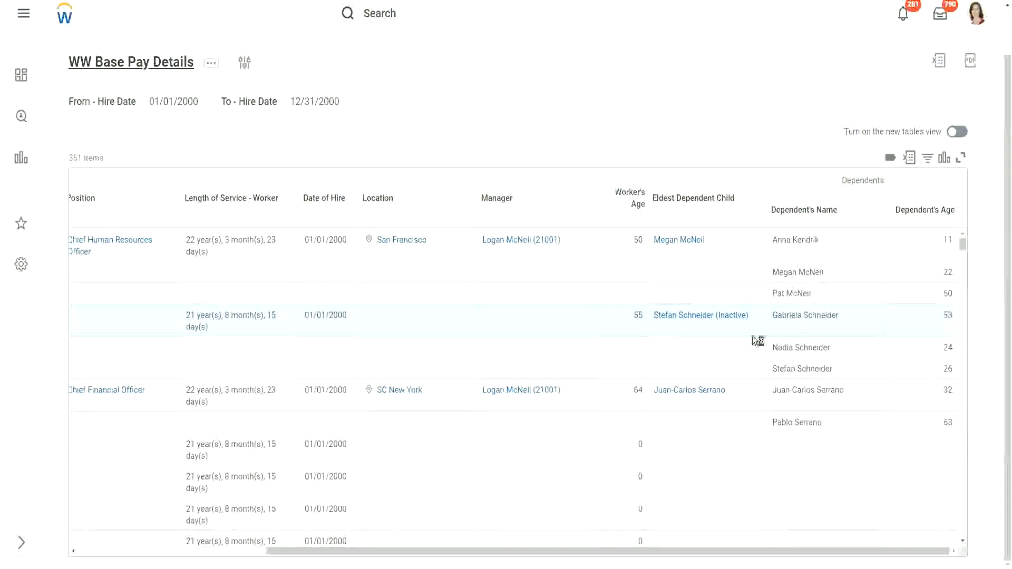
pyautogui.scroll(-2, 756, 378)
pyautogui.scroll(-1, 707, 406)
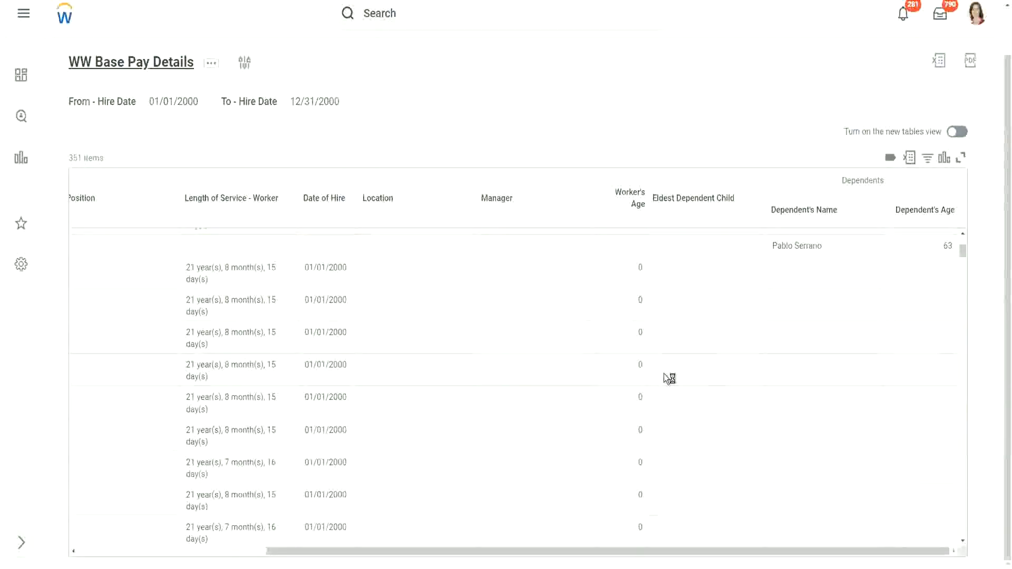
# Step: Reopen the WW Base Pay Details custom report definition for editing and go to the Eldest Dependent Child column row
pyautogui.hotkey('ctrl', 'Tab')
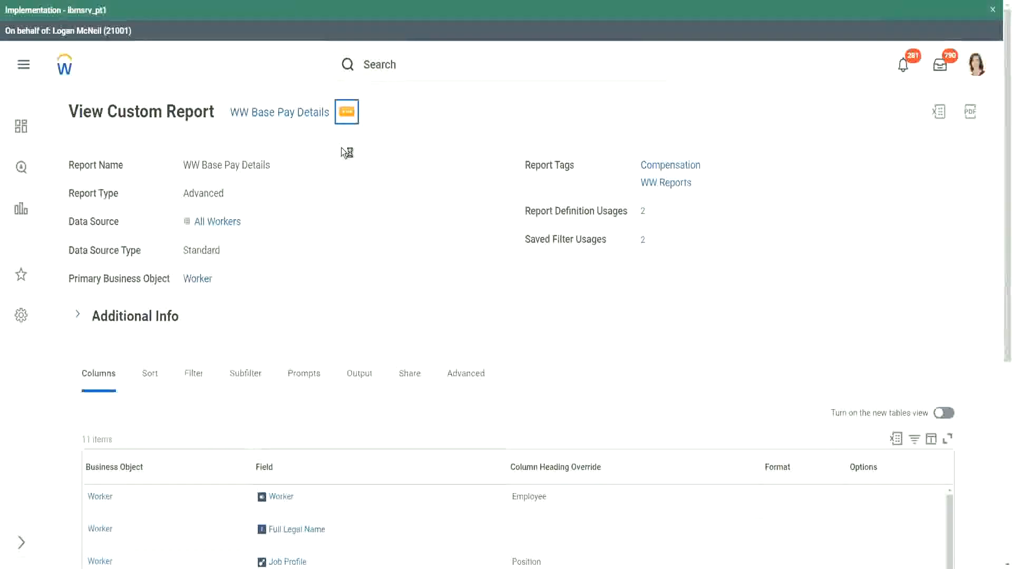
pyautogui.moveTo(406, 172)
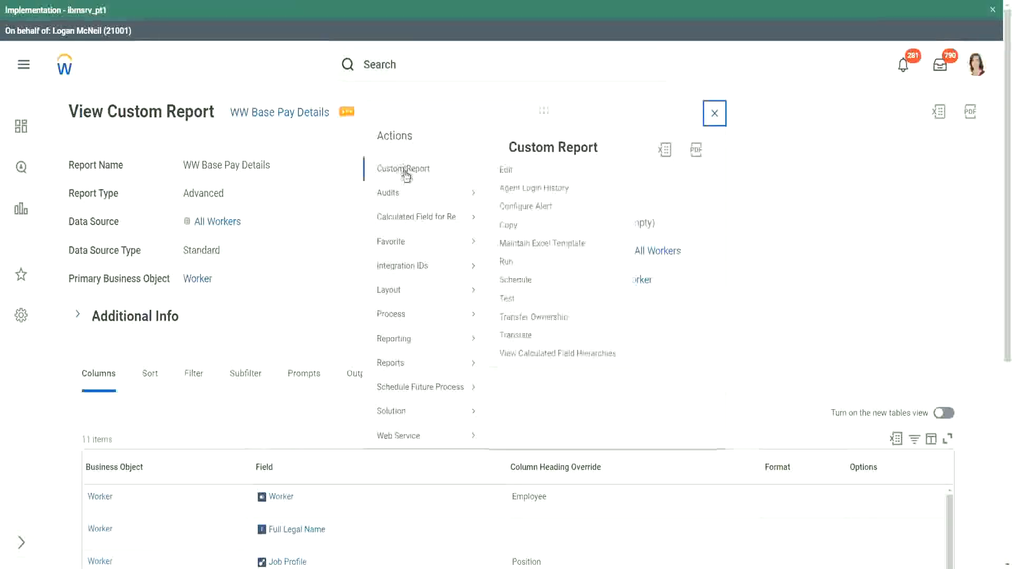
pyautogui.click(507, 170)
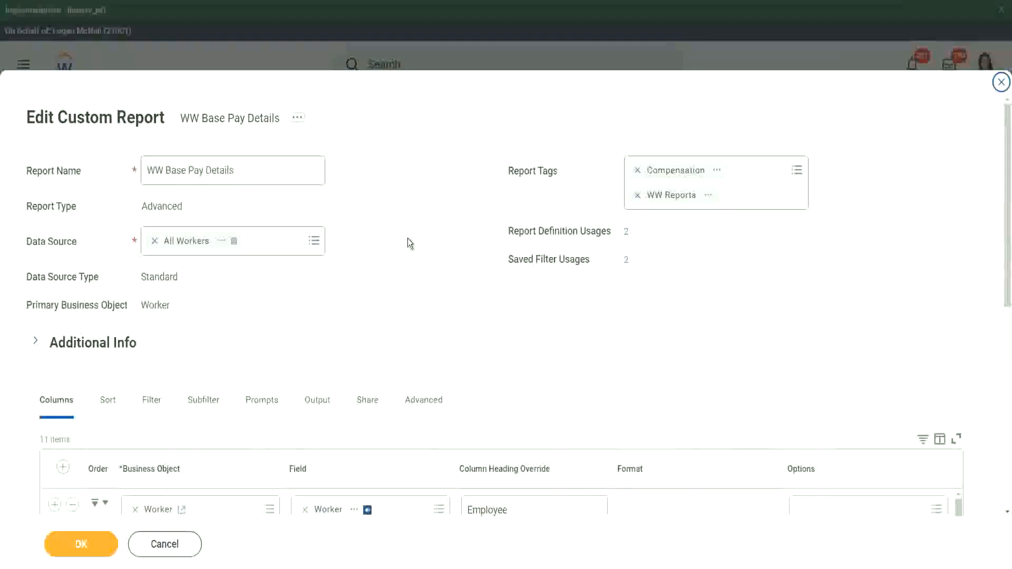
pyautogui.scroll(-4, 407, 238)
pyautogui.scroll(-1, 409, 244)
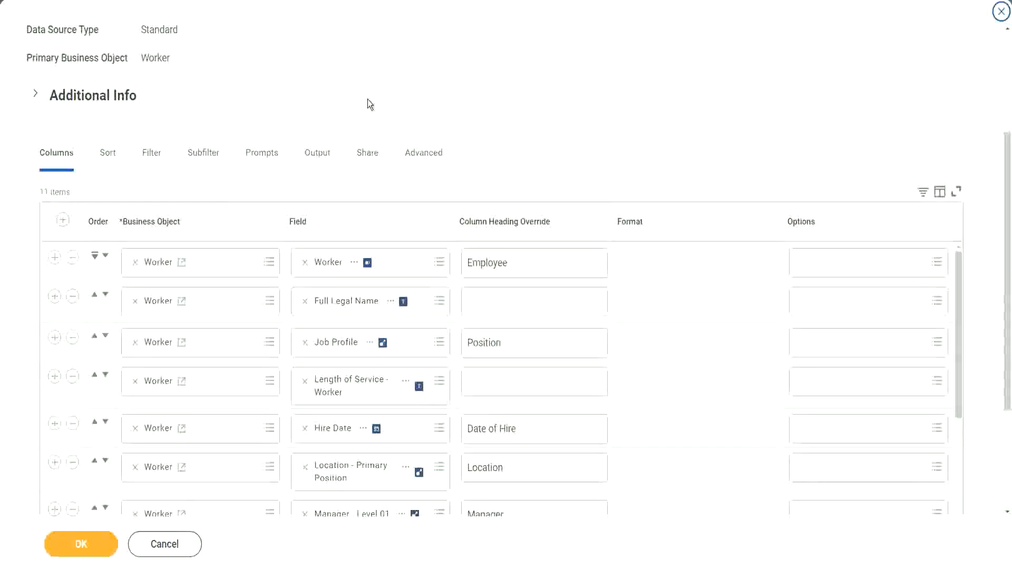
pyautogui.scroll(-3, 368, 100)
pyautogui.scroll(-3, 486, 239)
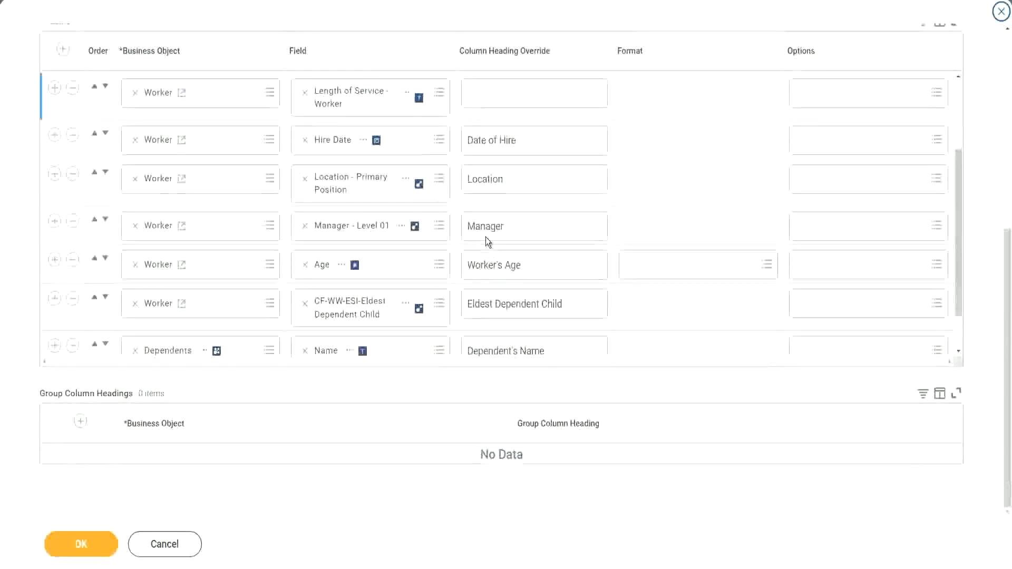
pyautogui.scroll(-1, 486, 236)
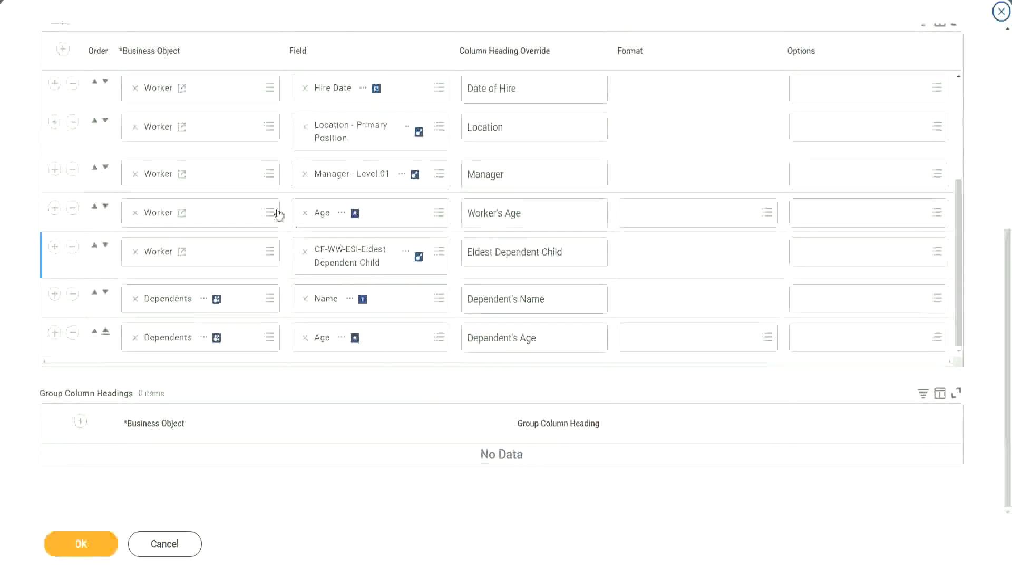
# Step: Add an And condition to the report's instance filter using the CF-WW-ESI-Eldest Dependent Child field, below the Employee condition
pyautogui.scroll(5, 268, 185)
pyautogui.scroll(3, 244, 119)
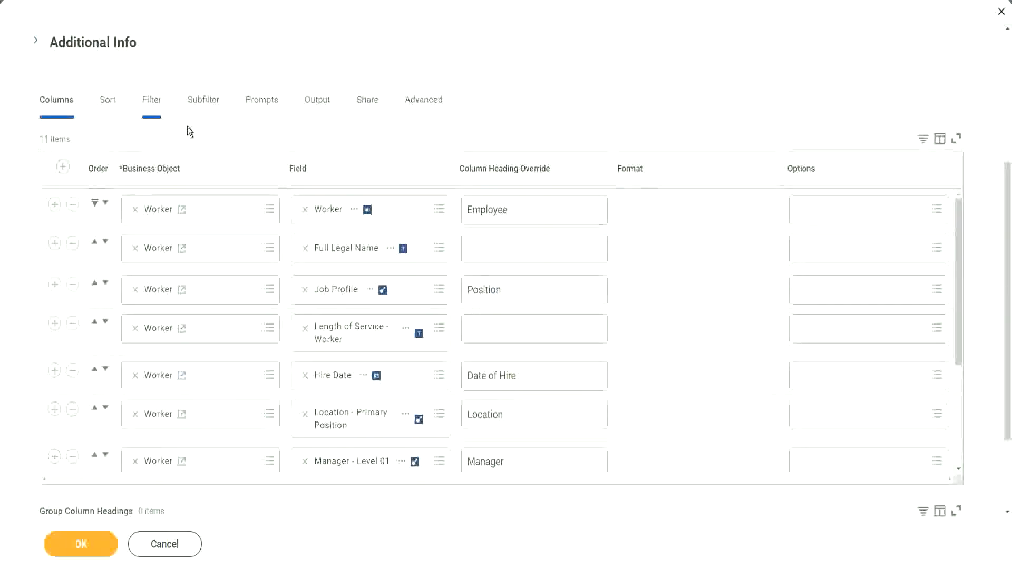
pyautogui.click(151, 100)
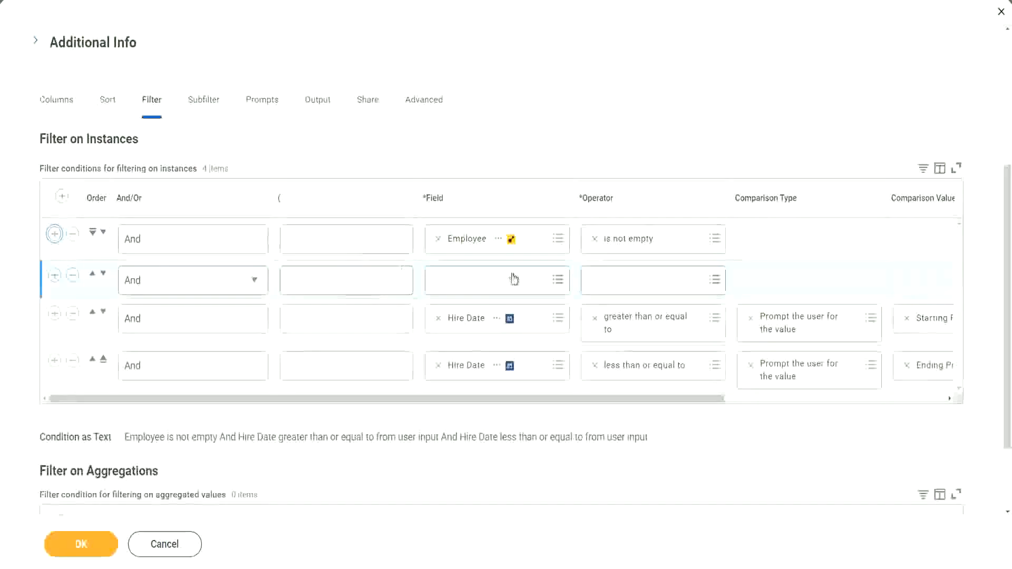
pyautogui.click(512, 273)
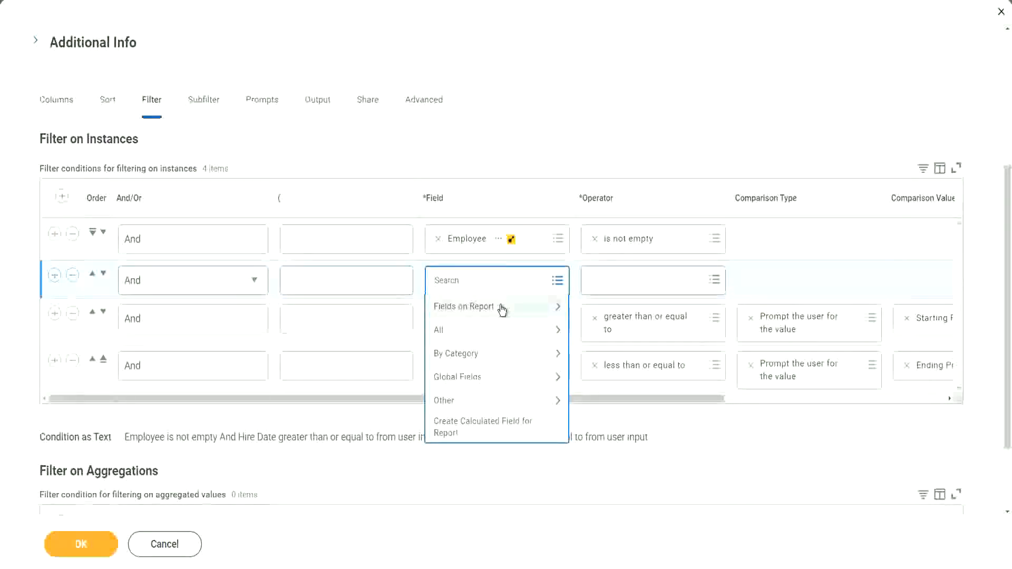
pyautogui.click(501, 309)
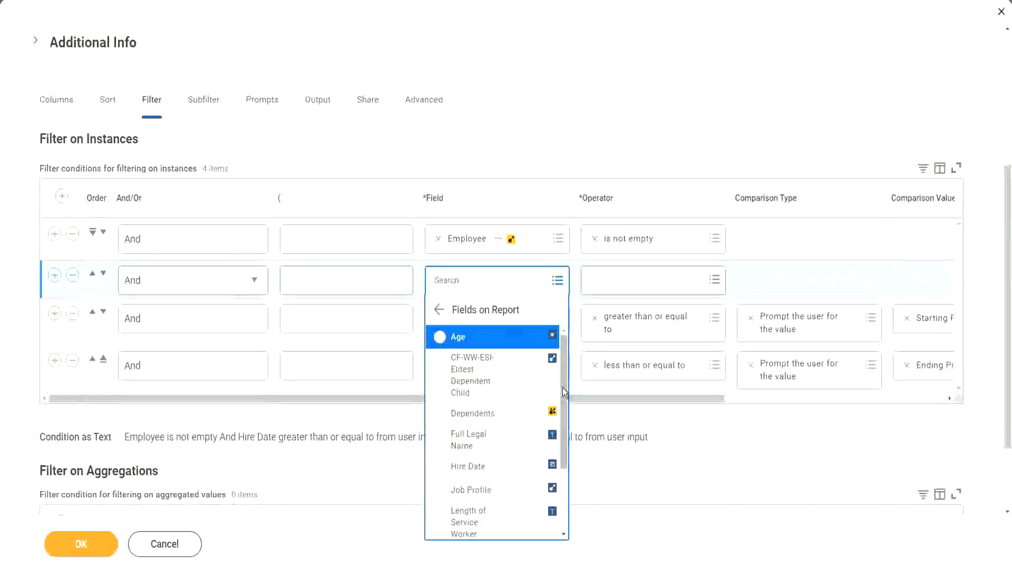
pyautogui.moveTo(561, 387)
pyautogui.mouseDown()
pyautogui.moveTo(564, 469)
pyautogui.moveTo(563, 385)
pyautogui.mouseUp()
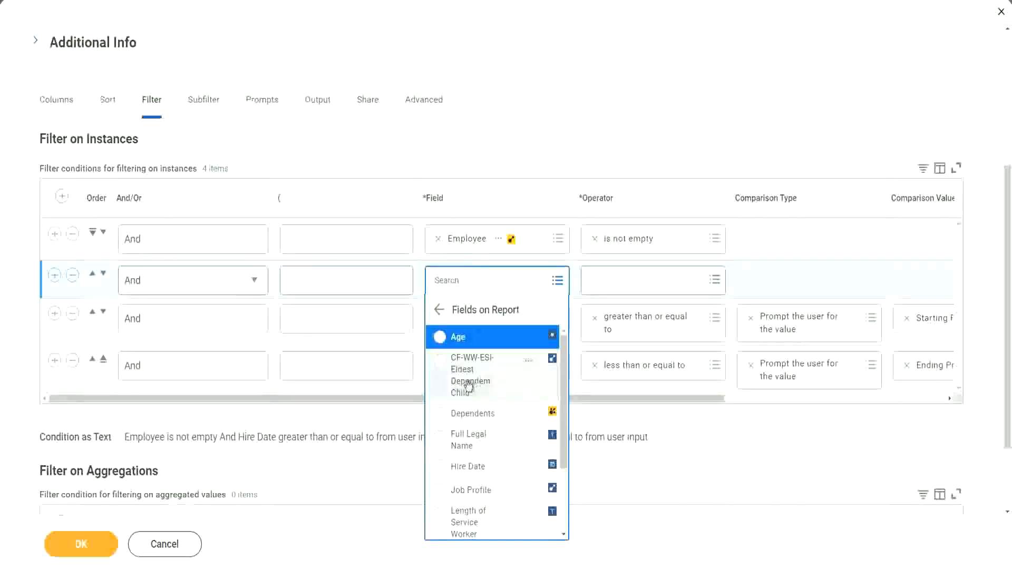
pyautogui.click(468, 387)
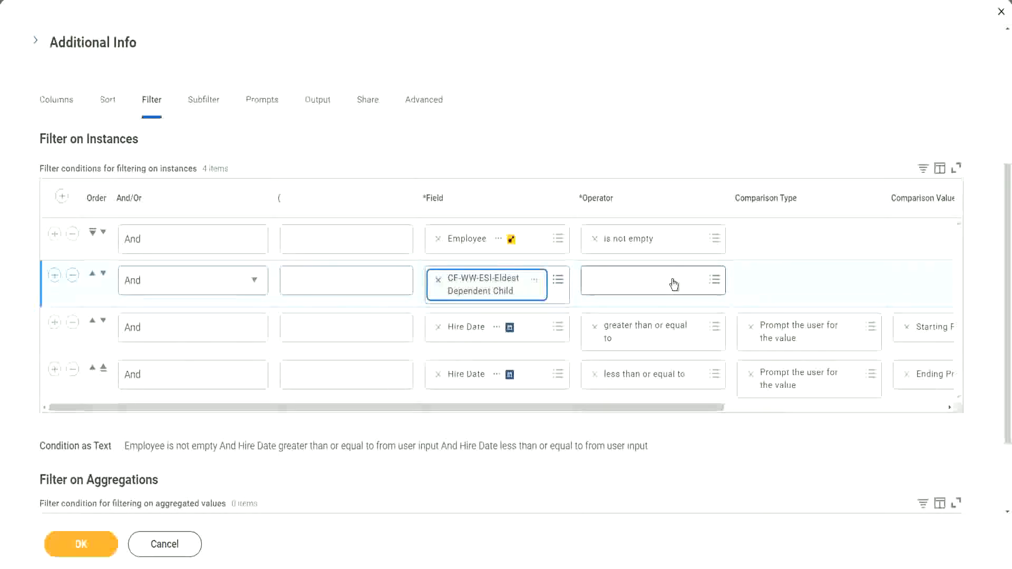
# Step: Set the Eldest Dependent Child condition's operator to "is not empty" and save the report definition
pyautogui.click(674, 284)
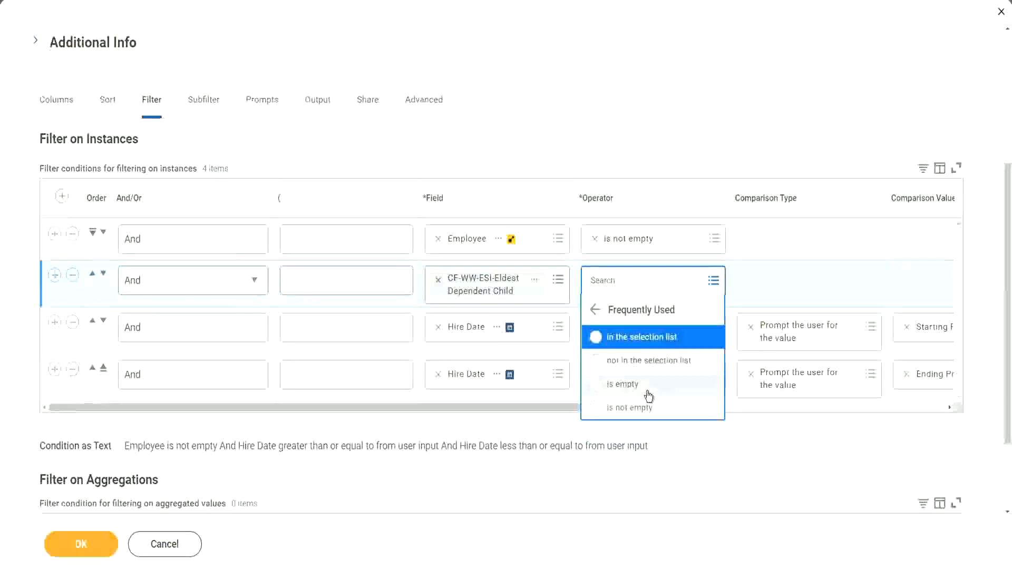
pyautogui.click(645, 408)
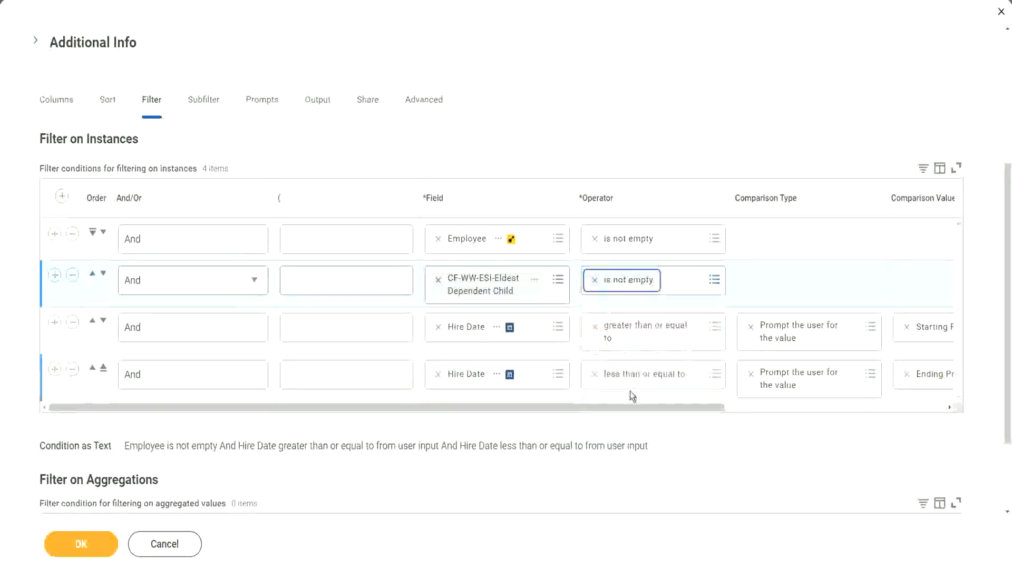
pyautogui.click(522, 160)
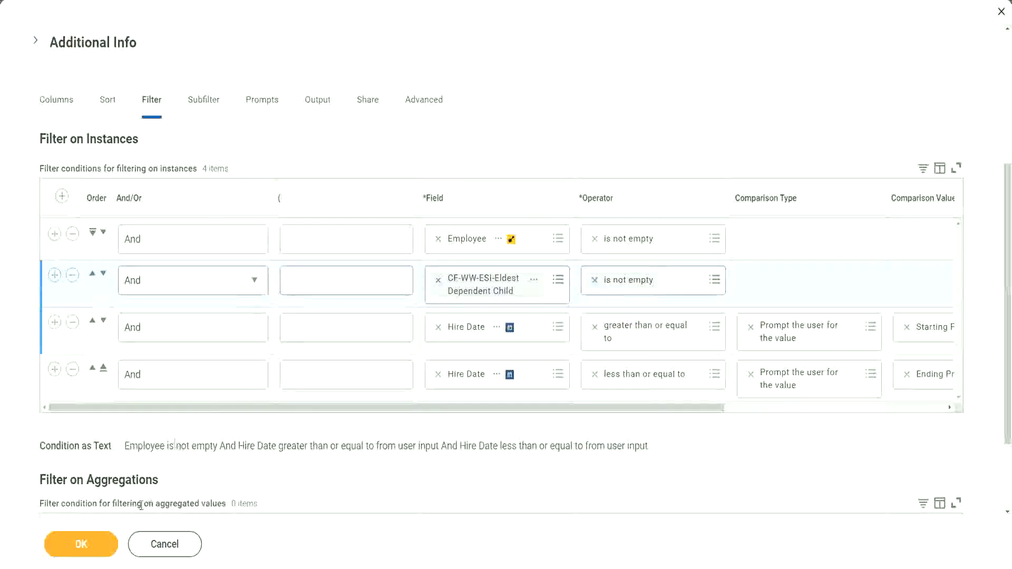
pyautogui.click(81, 544)
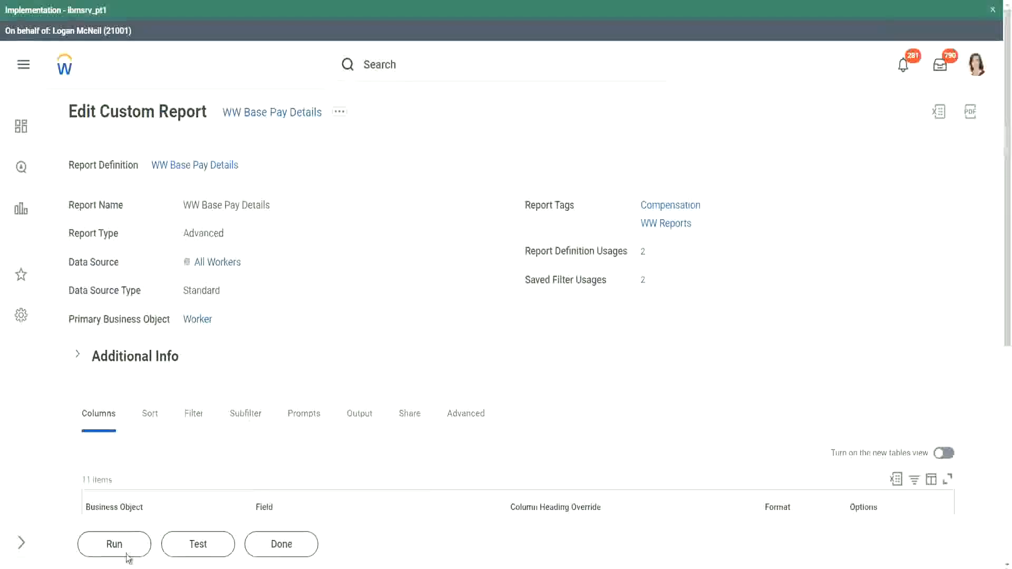
# Step: Run the WW Base Pay Details report for hire dates from 01/01/2000 to 12/31/2000
pyautogui.click(116, 545)
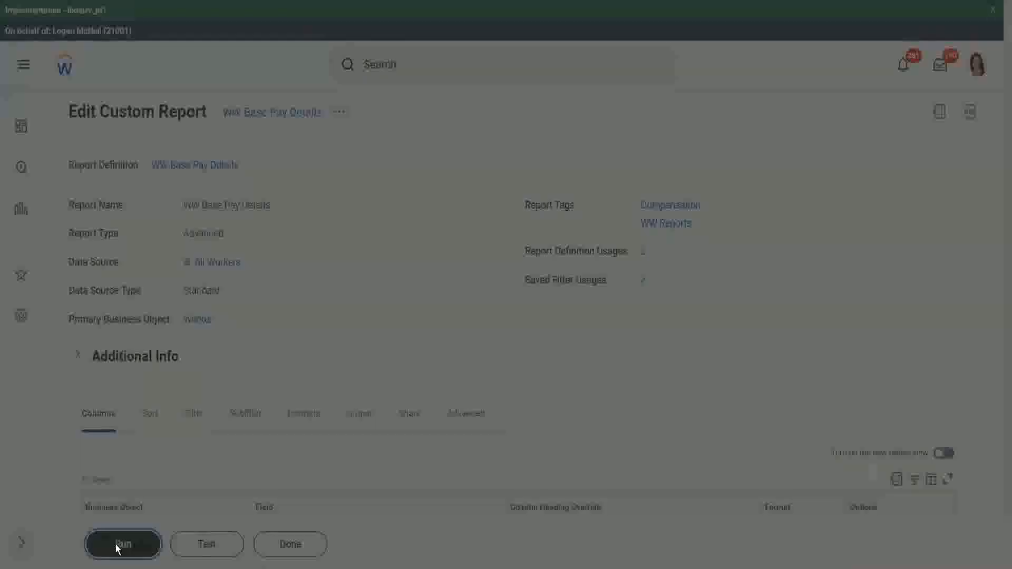
pyautogui.click(409, 191)
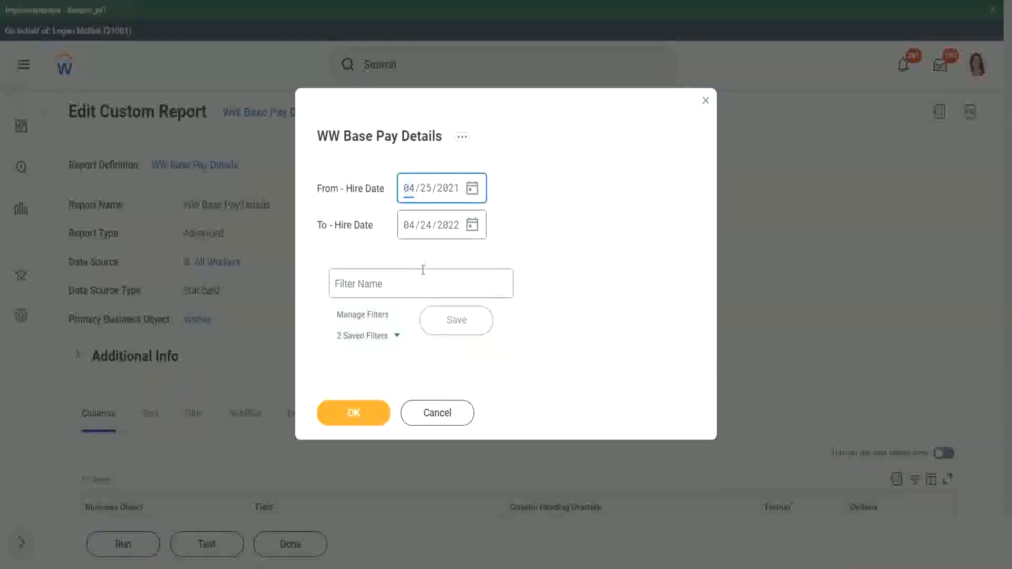
pyautogui.write('01/01/')
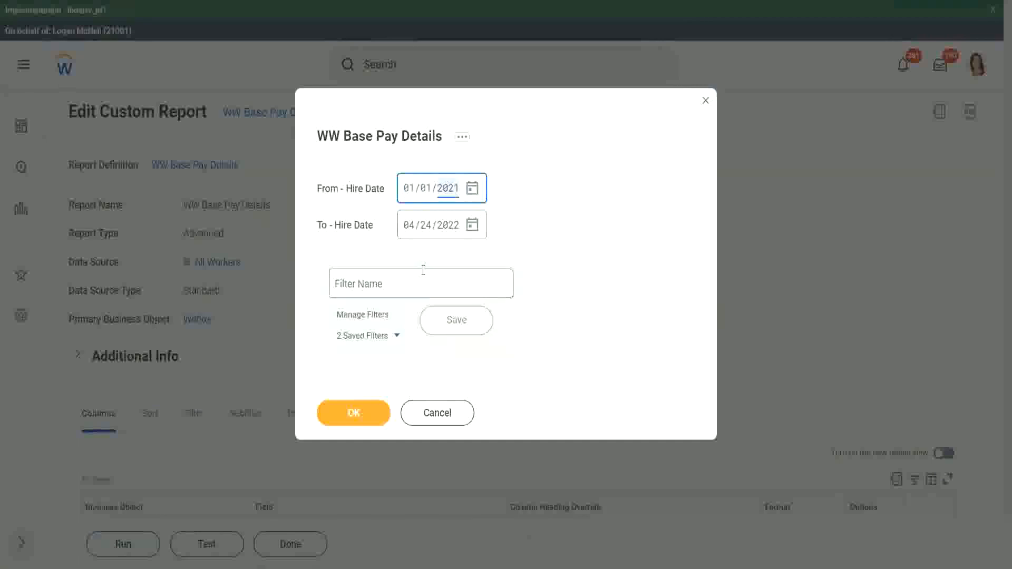
pyautogui.write('2000')
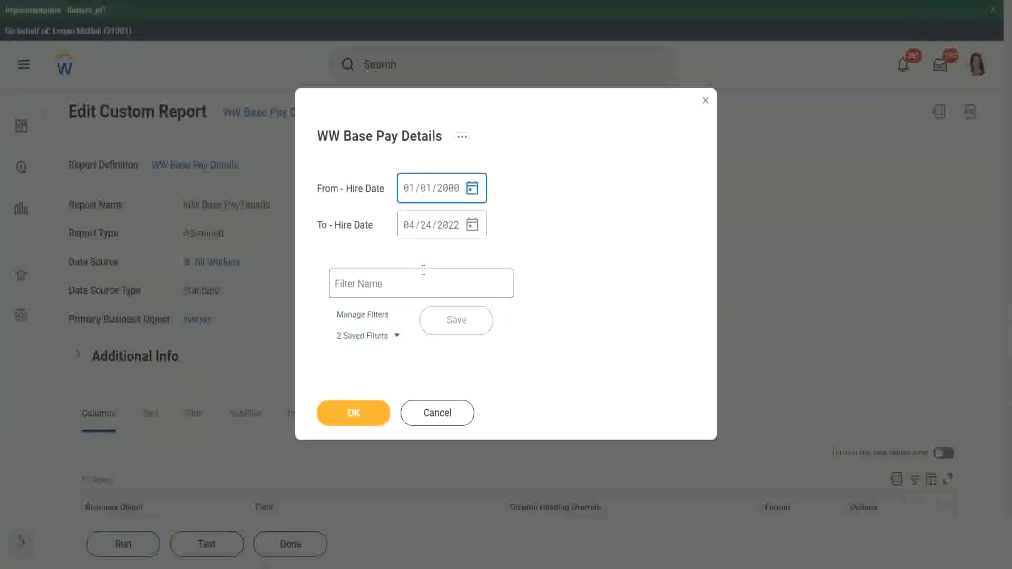
pyautogui.press('Tab')
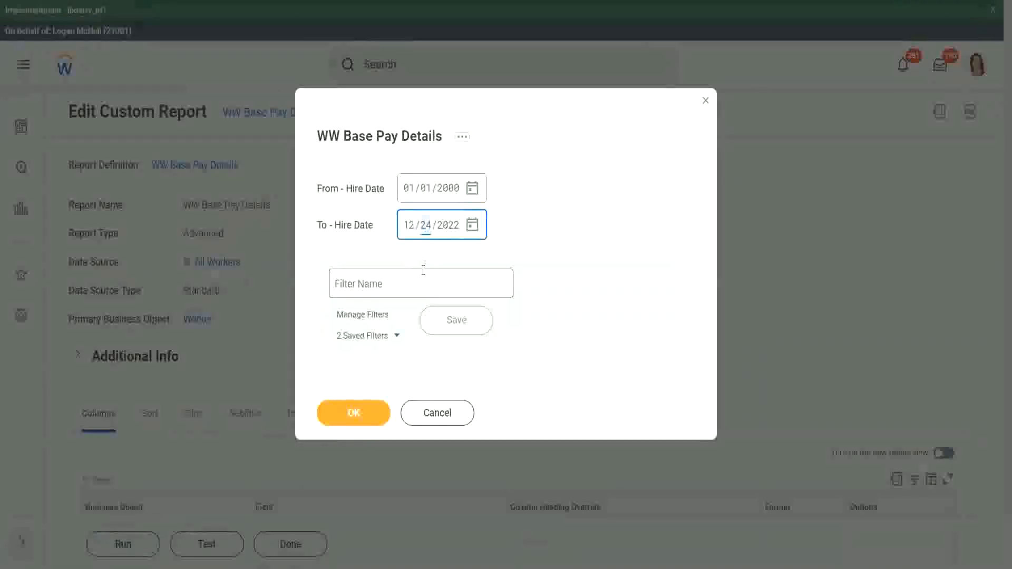
pyautogui.write('31')
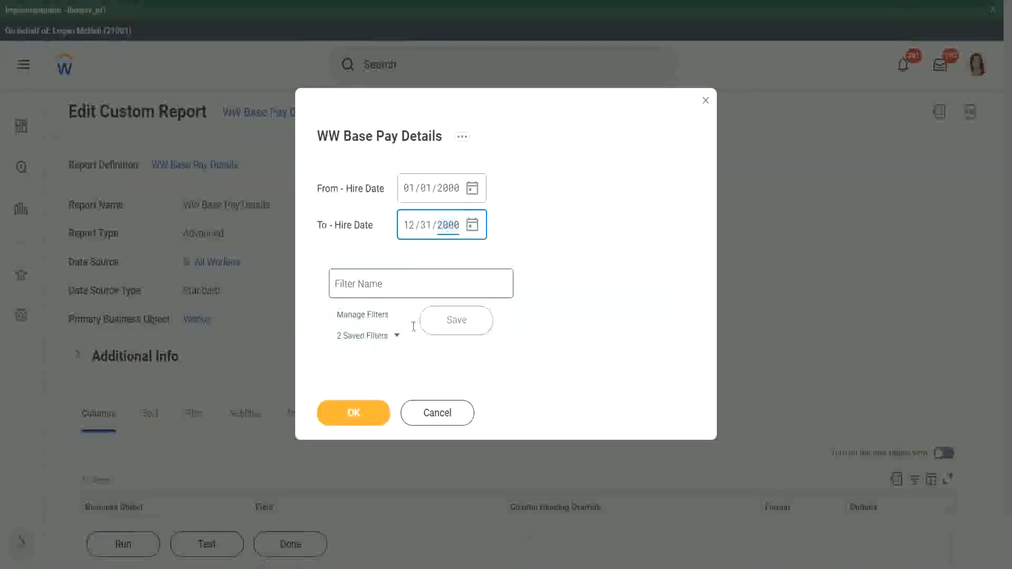
pyautogui.click(353, 411)
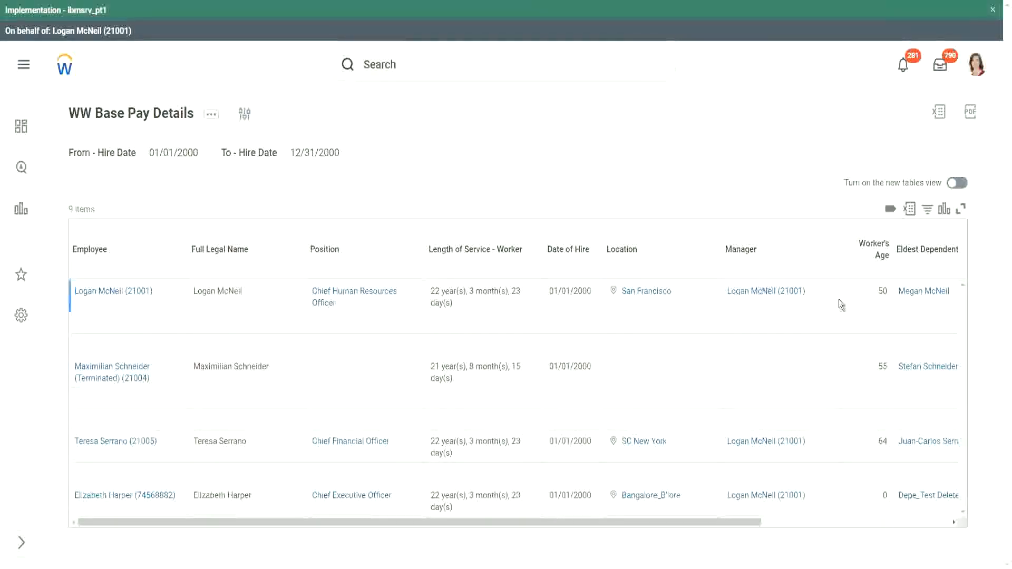
# Step: Review the filtered report rows, comparing each worker's Eldest Dependent Child with the listed dependents' names and ages
pyautogui.moveTo(688, 521); pyautogui.dragTo(877, 526)
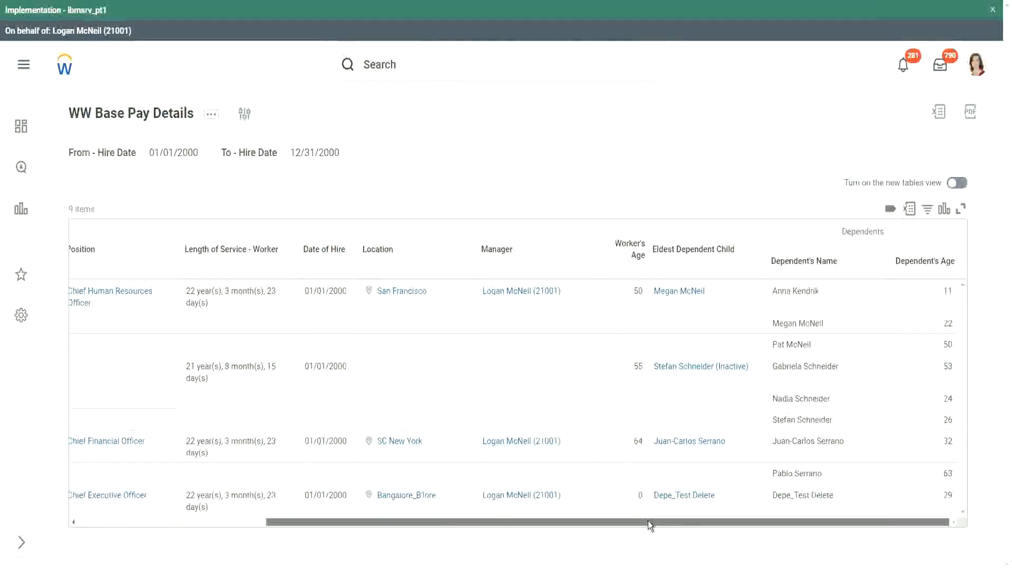
pyautogui.moveTo(649, 523); pyautogui.dragTo(417, 519)
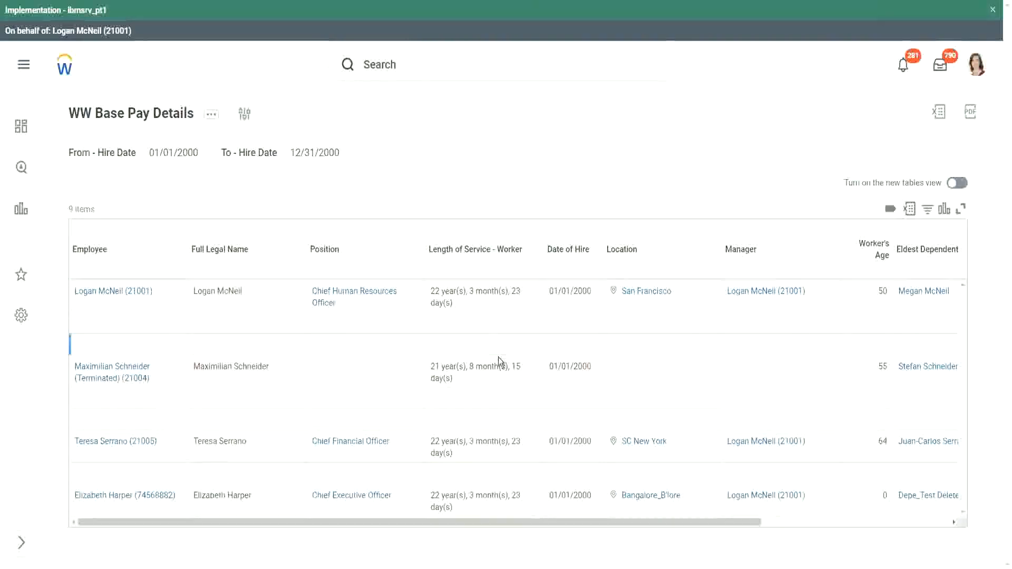
pyautogui.moveTo(463, 522); pyautogui.dragTo(637, 527)
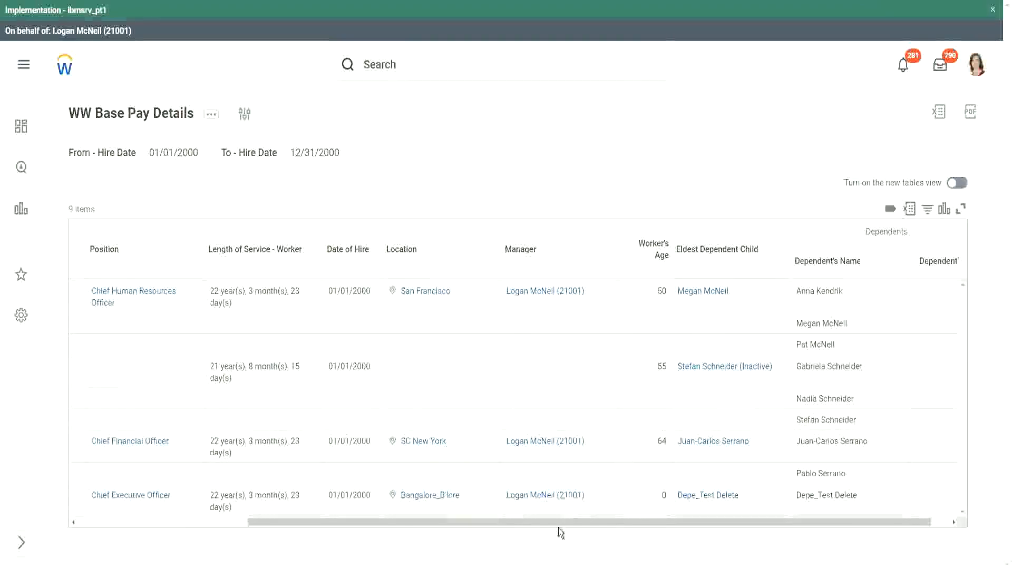
pyautogui.moveTo(558, 528); pyautogui.dragTo(267, 530)
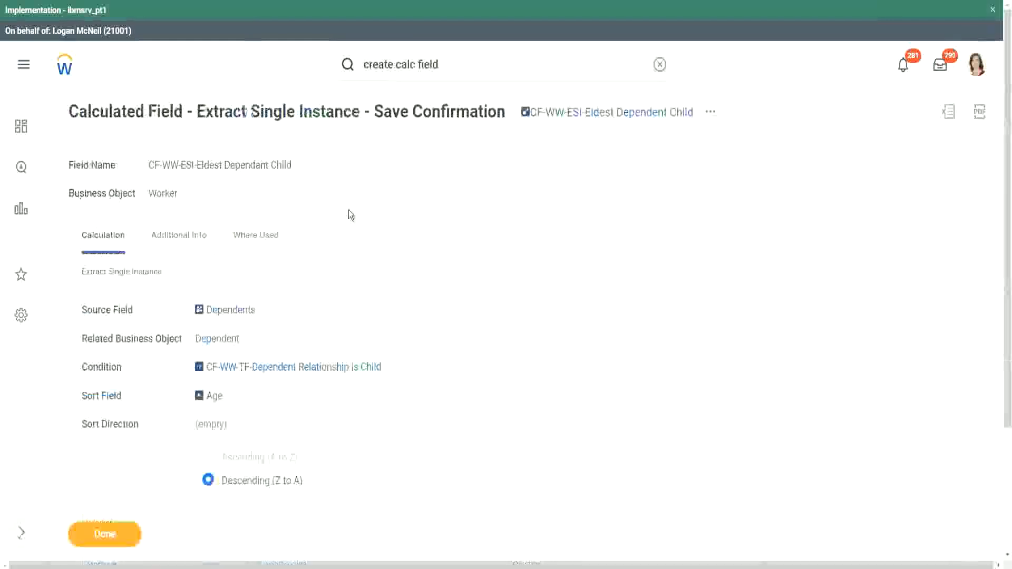
# Step: Copy the name of the CF-WW-ESI-Eldest Dependent Child field and start the Create Calculated Field task
pyautogui.rightClick(590, 117)
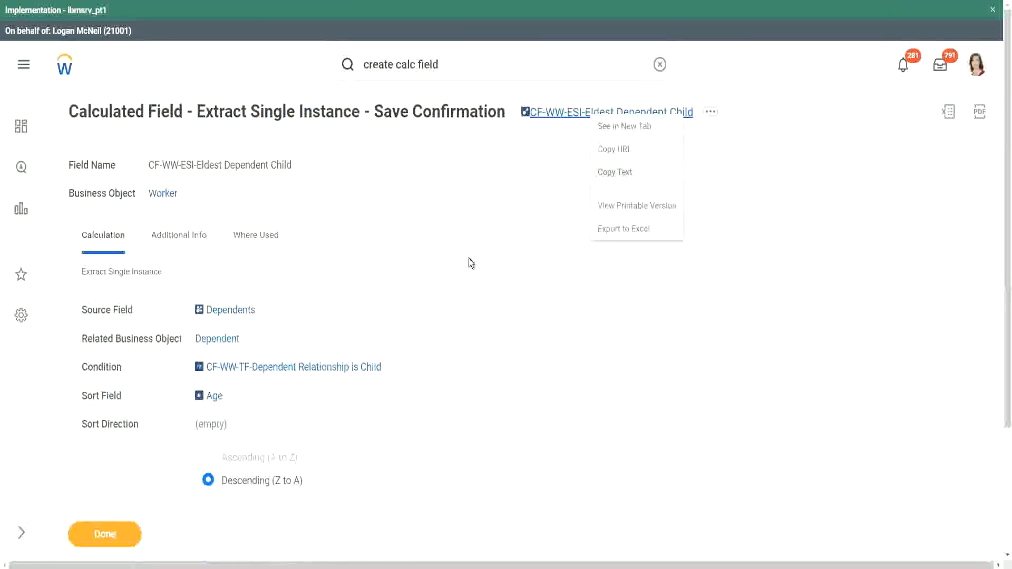
pyautogui.click(633, 174)
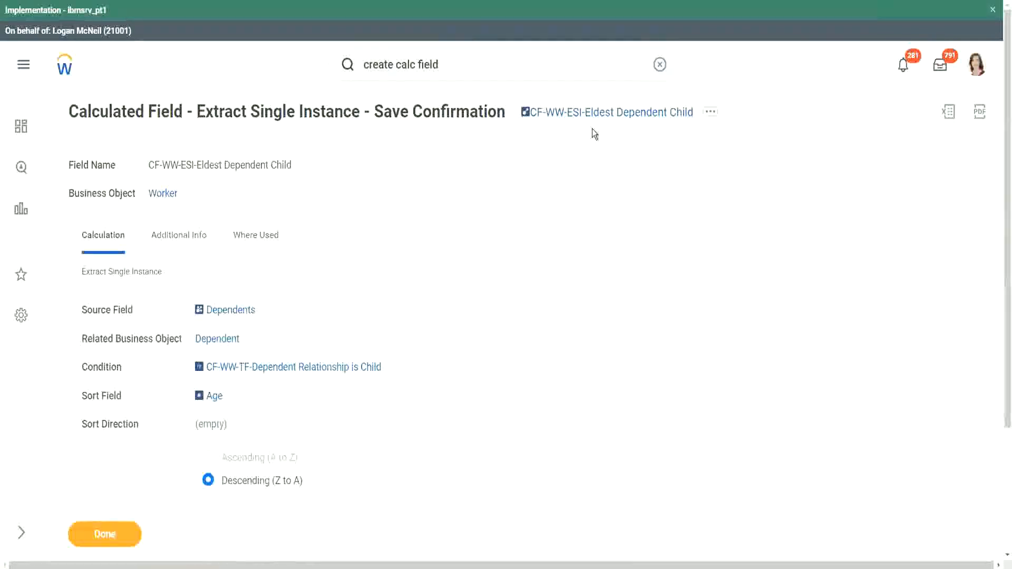
pyautogui.click(458, 70)
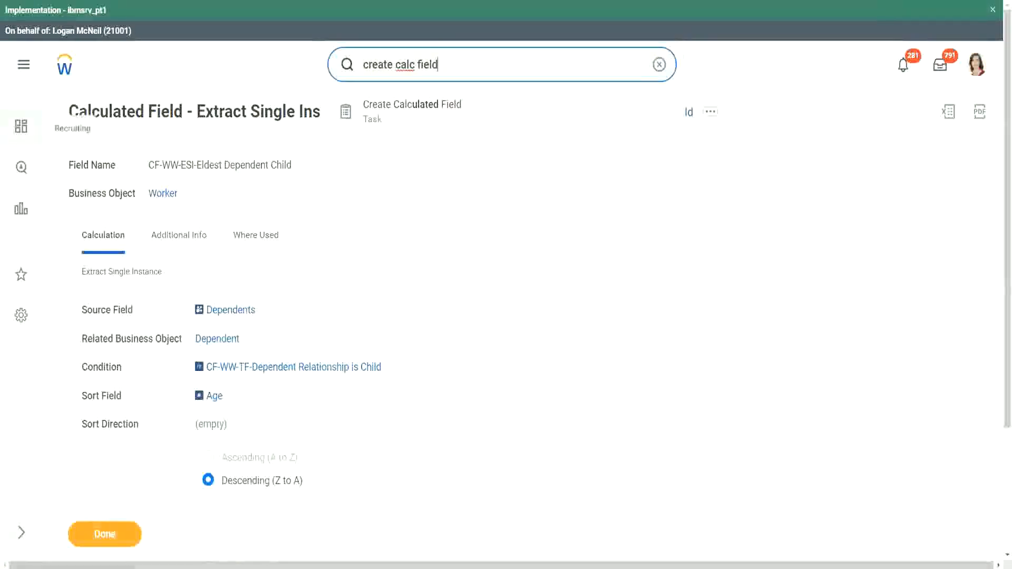
pyautogui.click(418, 108)
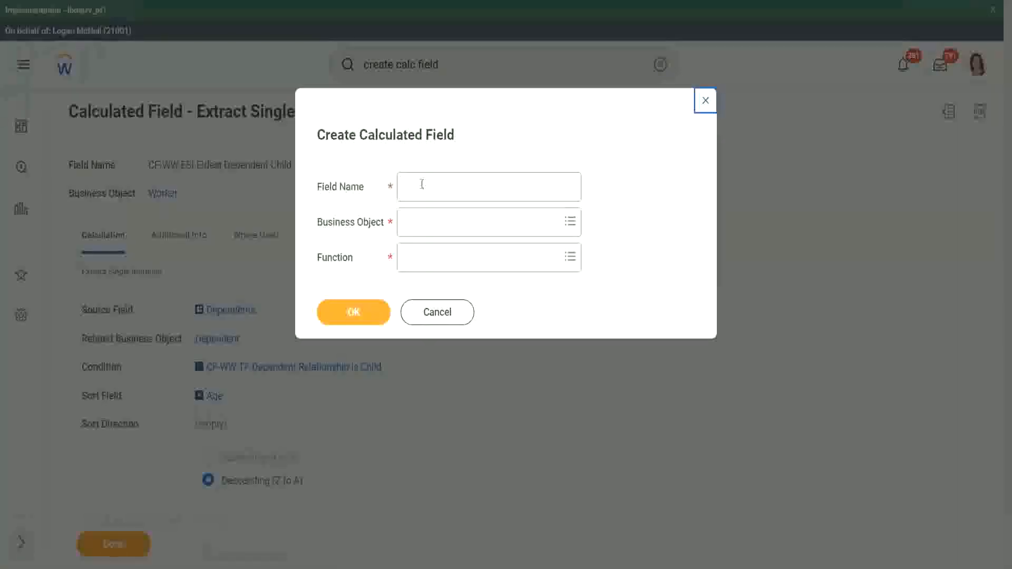
# Step: Name the new calculated field "CF-WW-LRV-Age of the eldest Dependent Child", adapting the copied field name
pyautogui.click(422, 184)
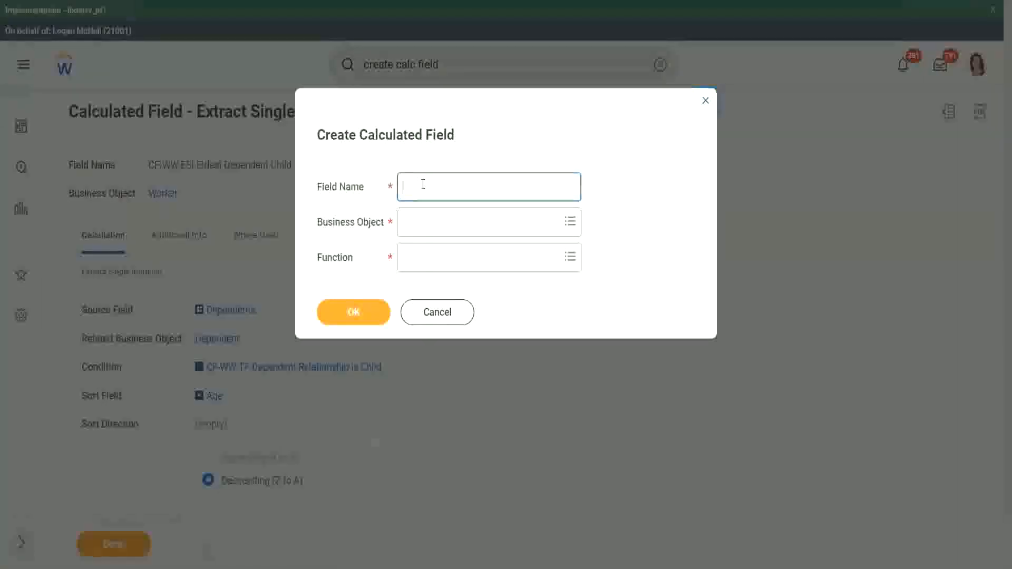
pyautogui.write('CF-WW-ESI-Eldest Dependent Child')
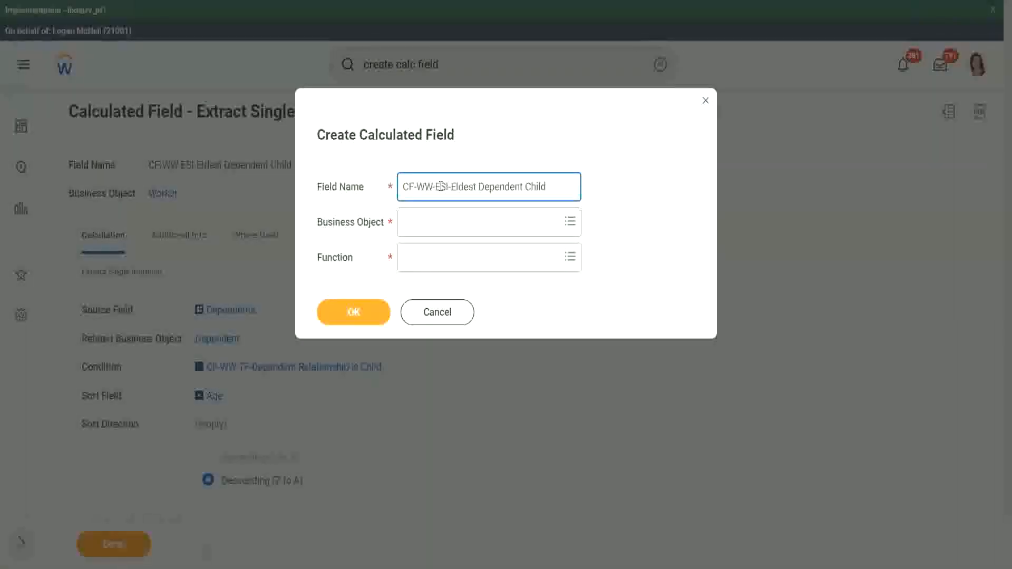
pyautogui.doubleClick(441, 187)
pyautogui.write('LRV-')
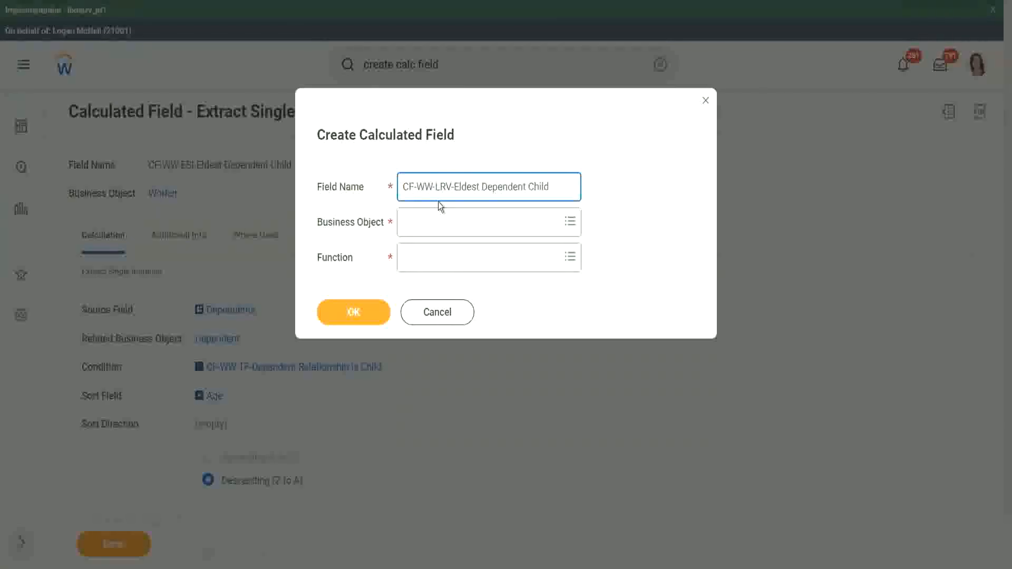
pyautogui.write('Age of ')
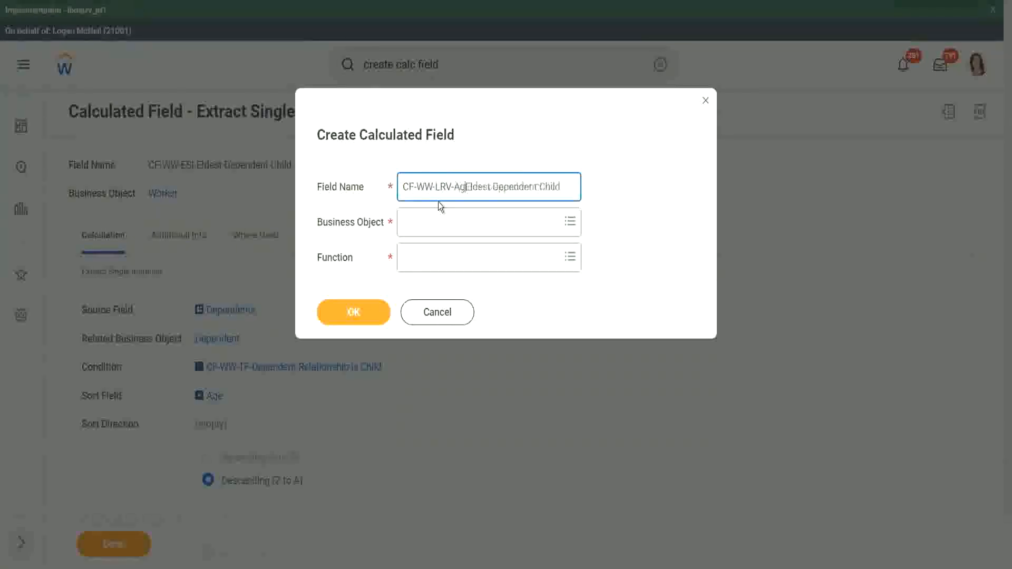
pyautogui.write('the')
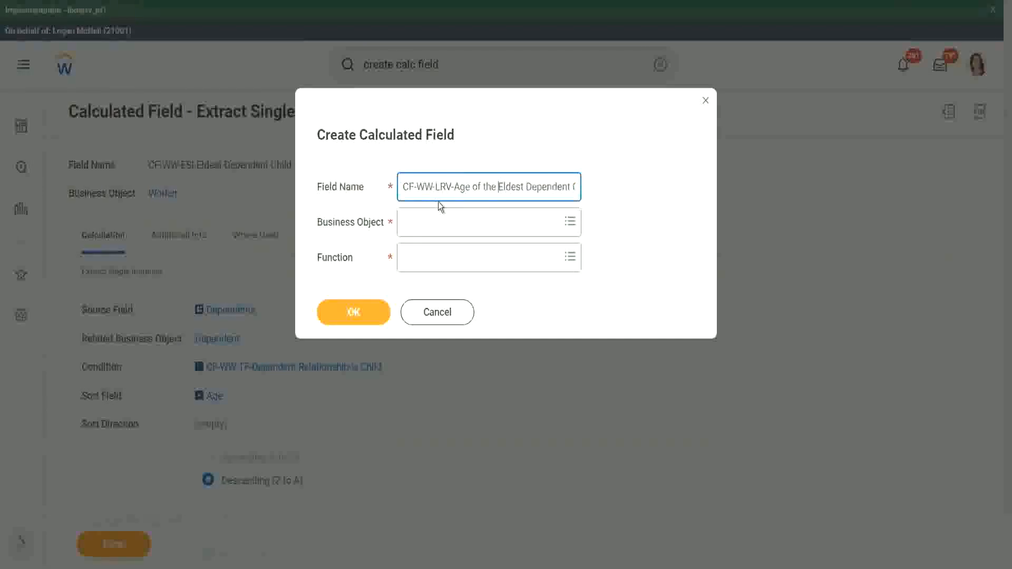
pyautogui.hotkey('shift', 'Right')
pyautogui.write('e')
pyautogui.press('Right')
pyautogui.press('Right')
pyautogui.press('Right')
pyautogui.press('Right')
pyautogui.press('Right')
pyautogui.press('Right')
pyautogui.press('Right')
pyautogui.press('Right')
pyautogui.press('Right')
pyautogui.press('Right')
pyautogui.press('Right')
pyautogui.press('Right')
pyautogui.press('Right')
pyautogui.press('Right')
pyautogui.press('Right')
pyautogui.press('Right')
pyautogui.press('Right')
pyautogui.press('Right')
pyautogui.press('Right')
pyautogui.press('Right')
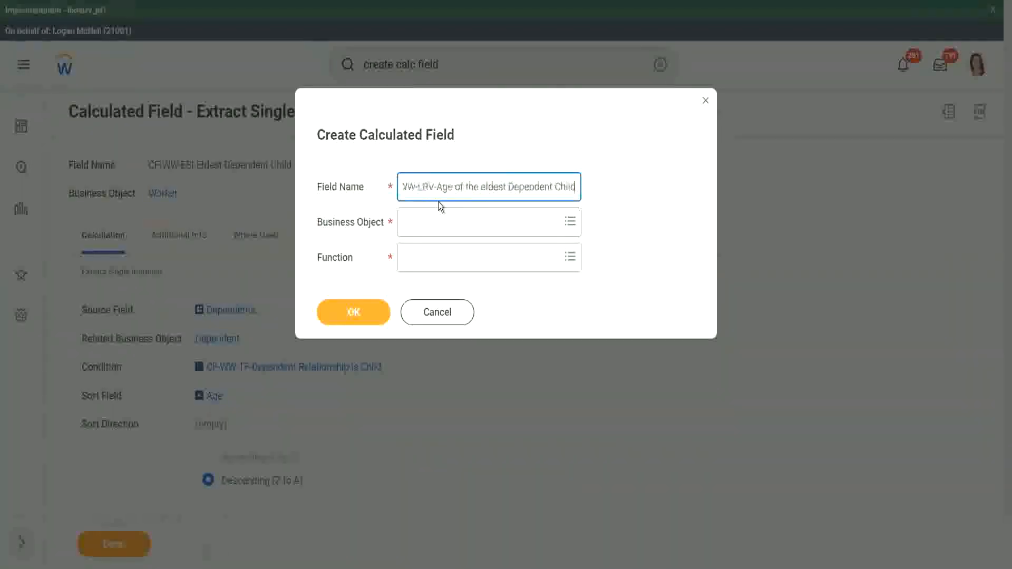
# Step: Set the new field's business object to Worker and its function to Lookup Related Value, and confirm its creation
pyautogui.press('Tab')
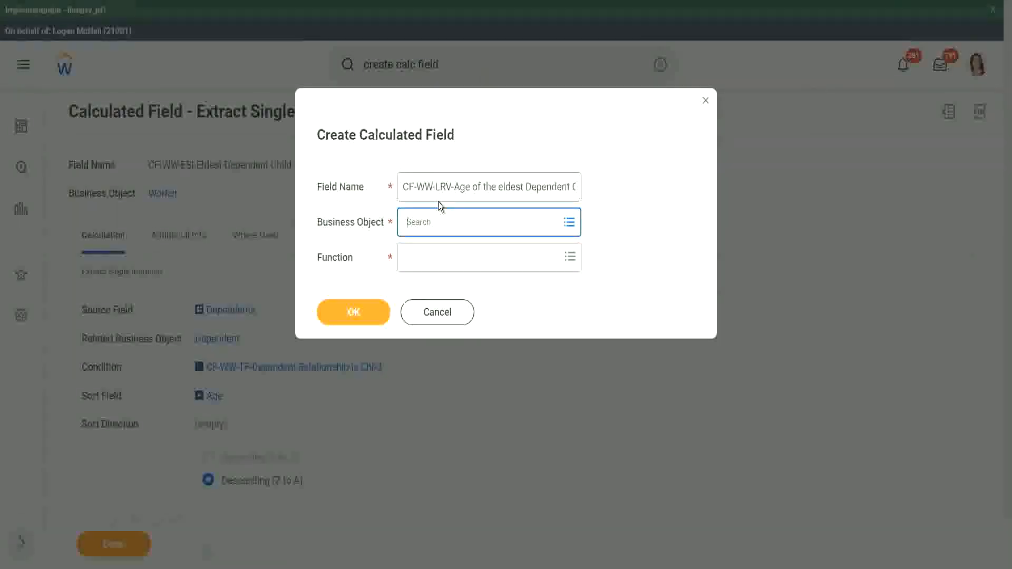
pyautogui.write('worker')
pyautogui.press('Return')
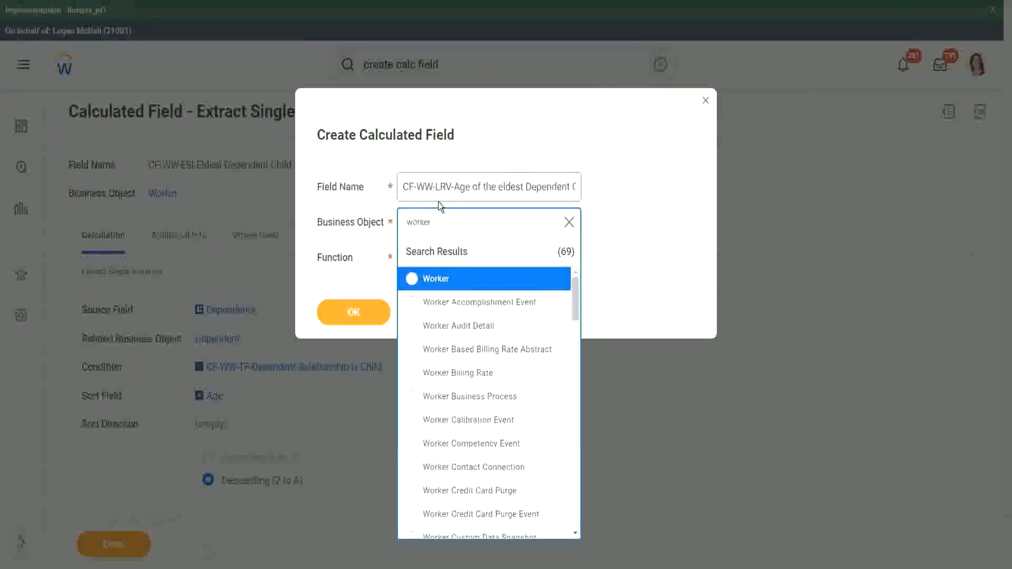
pyautogui.click(416, 279)
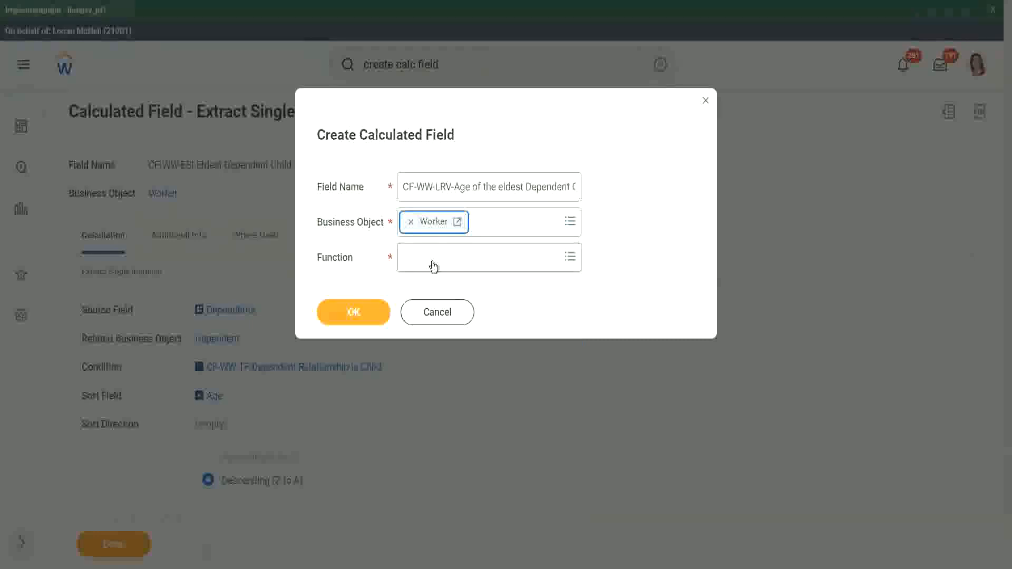
pyautogui.click(433, 265)
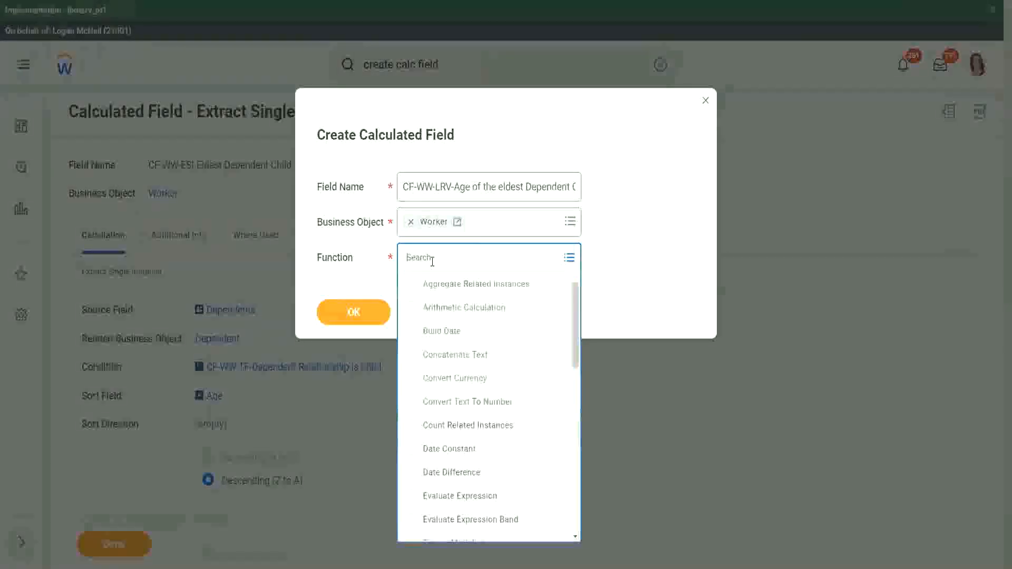
pyautogui.write('lrv')
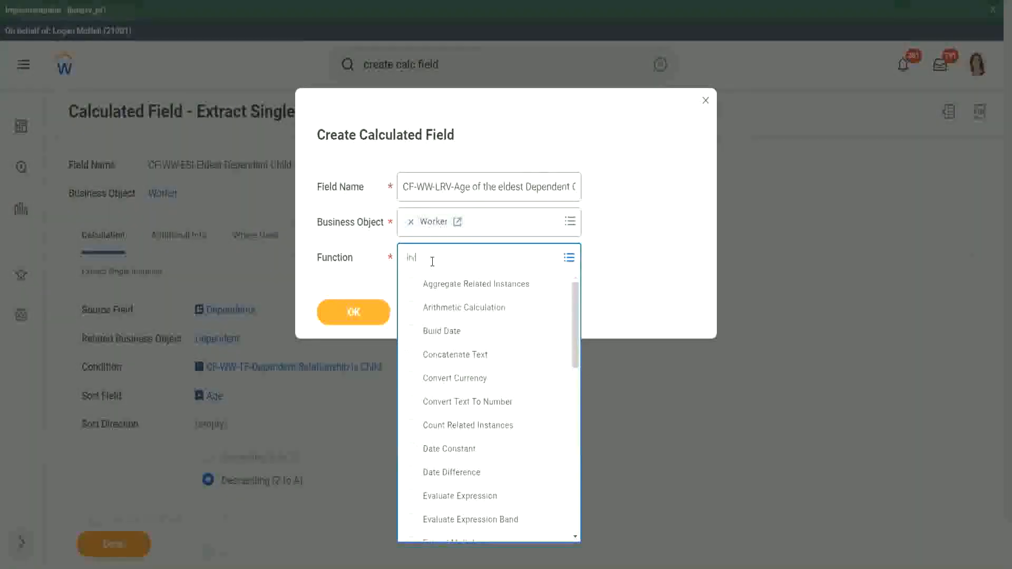
pyautogui.press('Return')
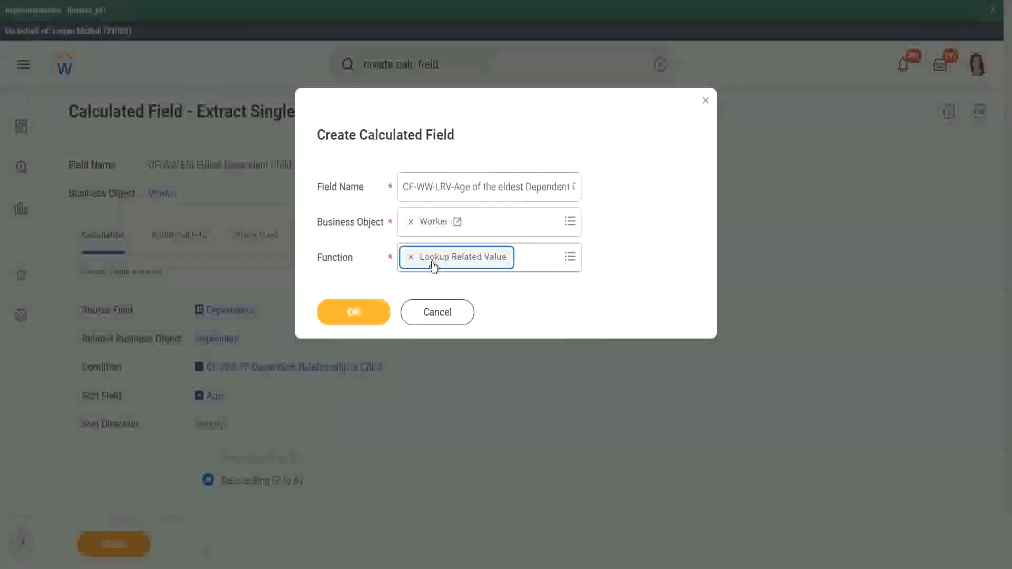
pyautogui.click(353, 314)
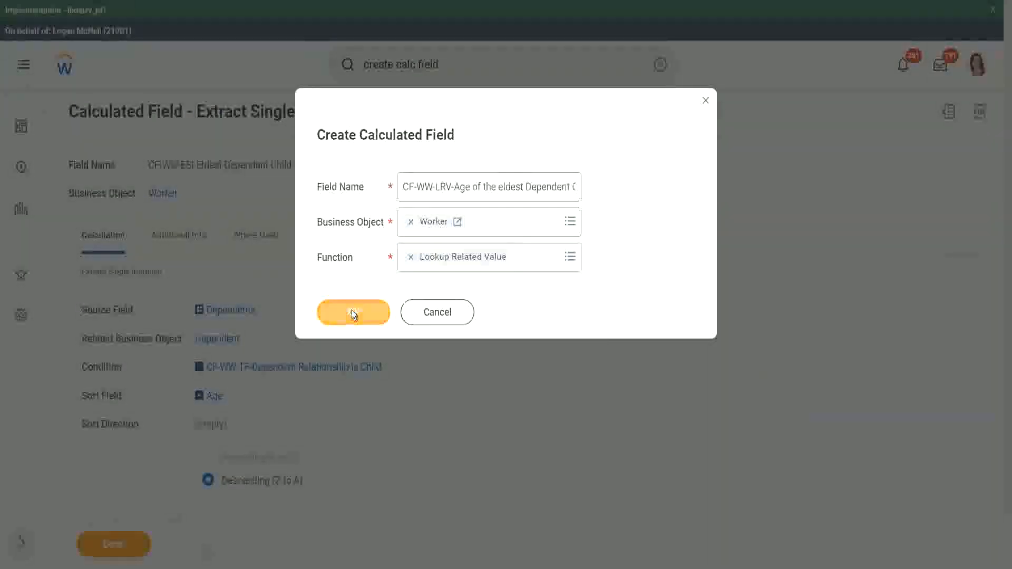